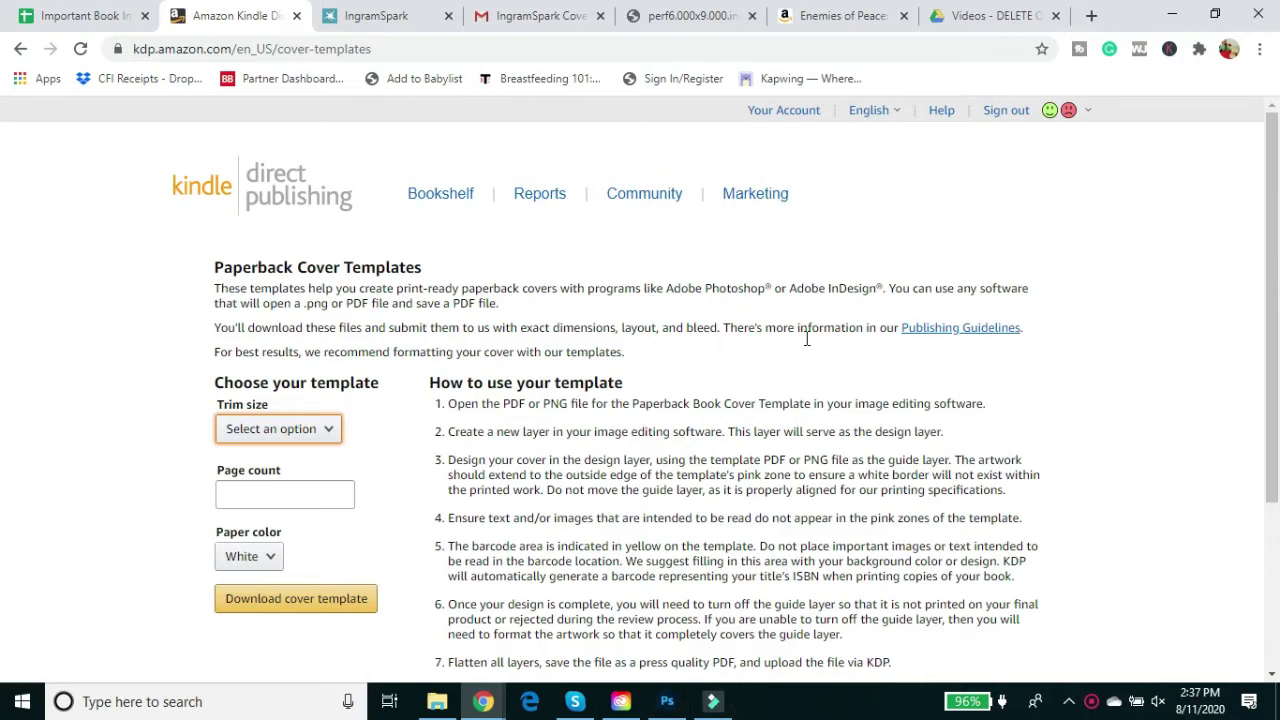
# - Open the KDP paperback publishing guidelines in a new tab, read through them, then close it
pyautogui.scroll(-2, 656, 292)
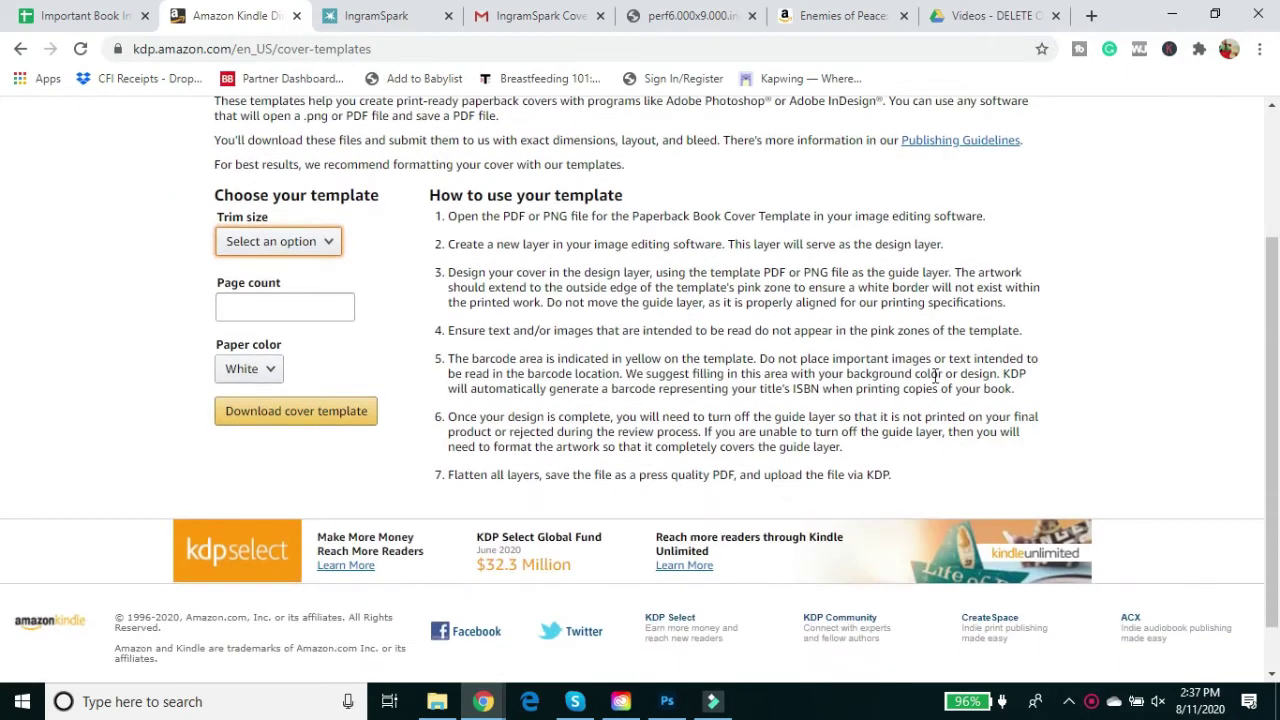
pyautogui.scroll(2, 880, 375)
pyautogui.scroll(-2, 700, 370)
pyautogui.scroll(1, 830, 340)
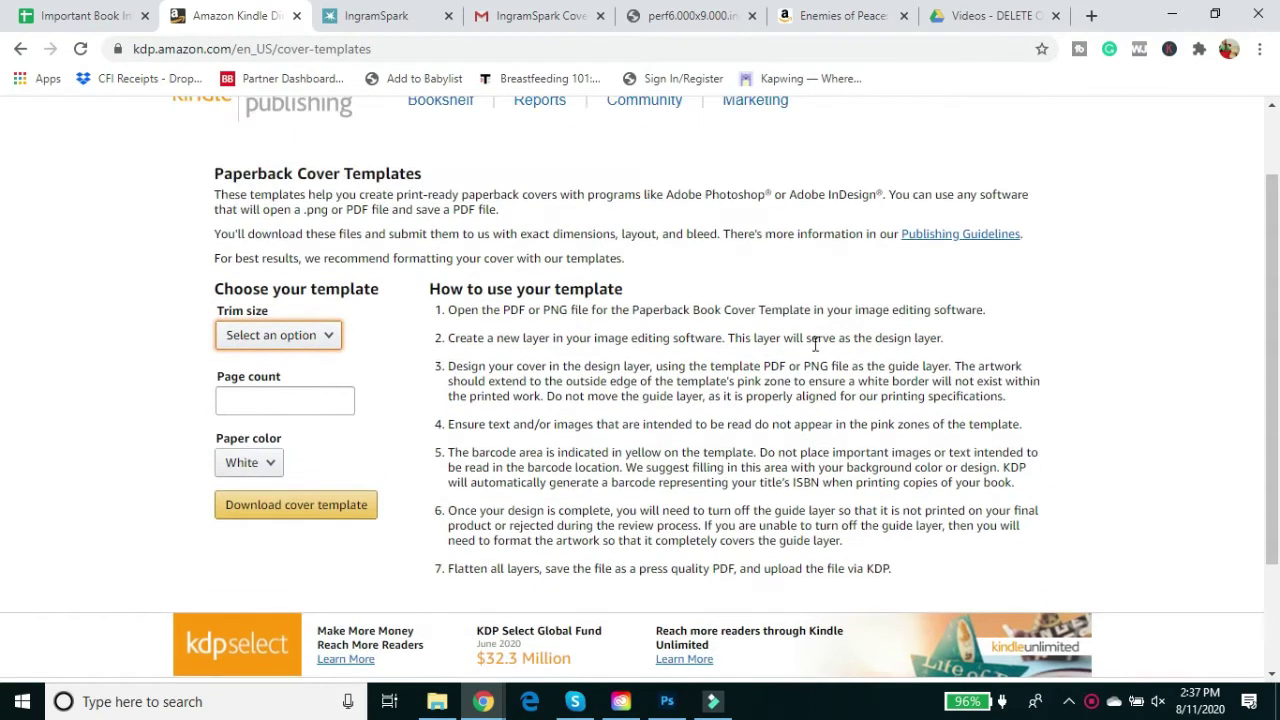
pyautogui.rightClick(945, 237)
pyautogui.click(992, 252)
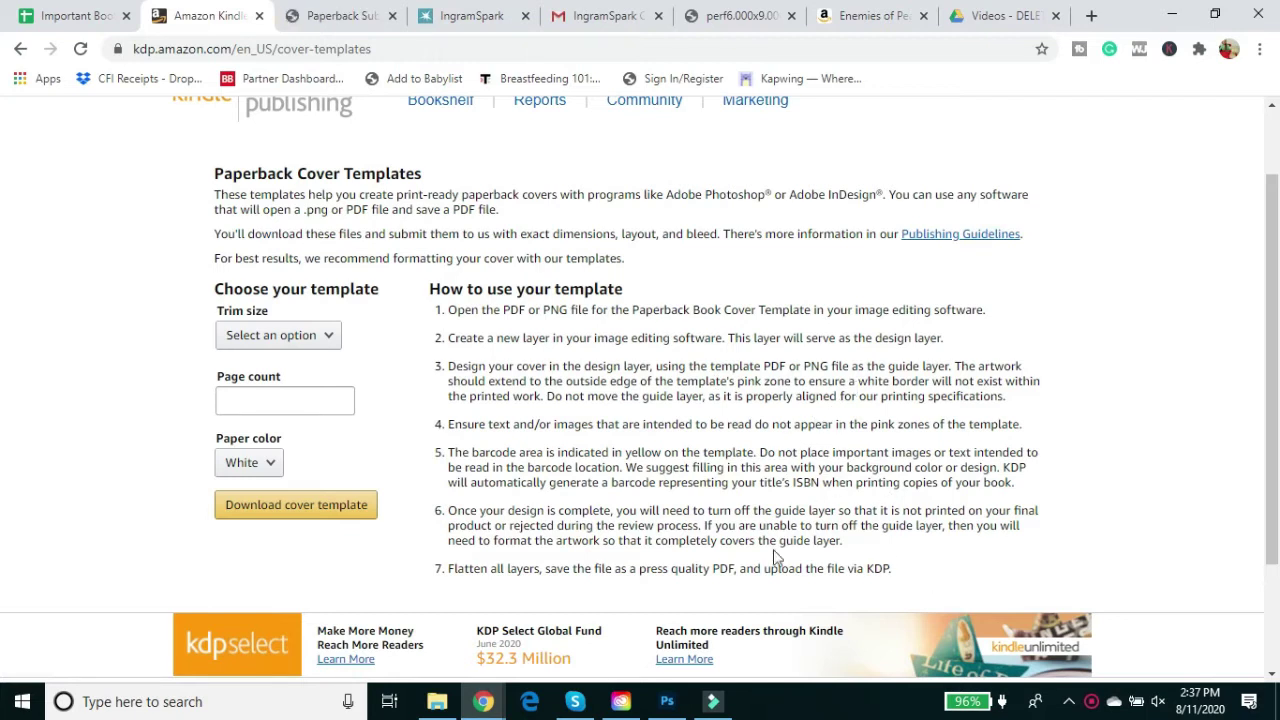
pyautogui.click(333, 15)
pyautogui.scroll(-6, 560, 375)
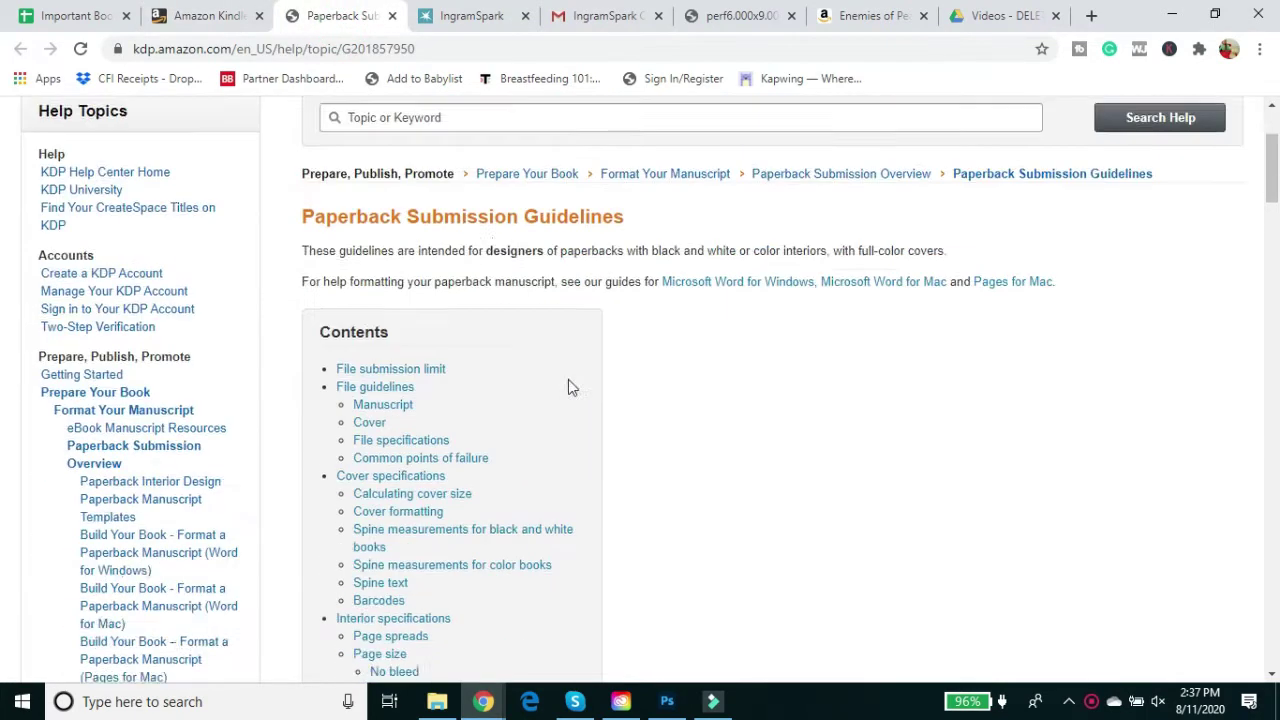
pyautogui.scroll(-15, 449, 282)
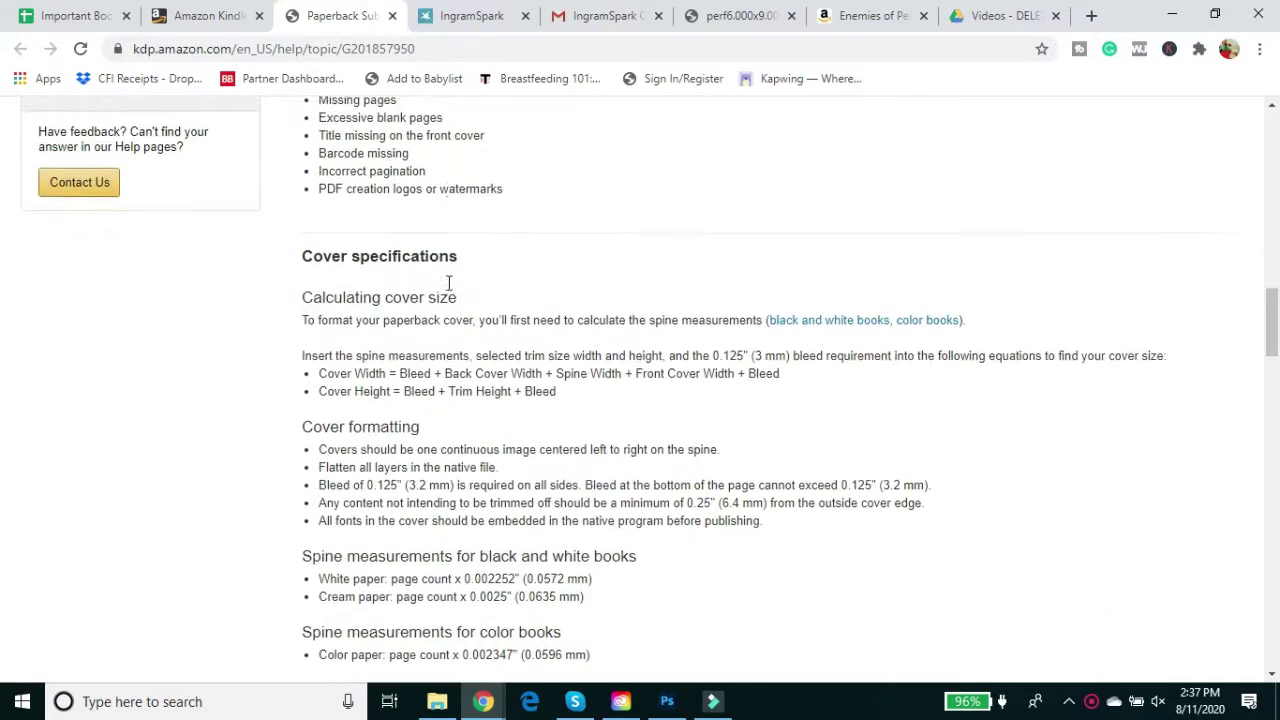
pyautogui.scroll(-2, 449, 282)
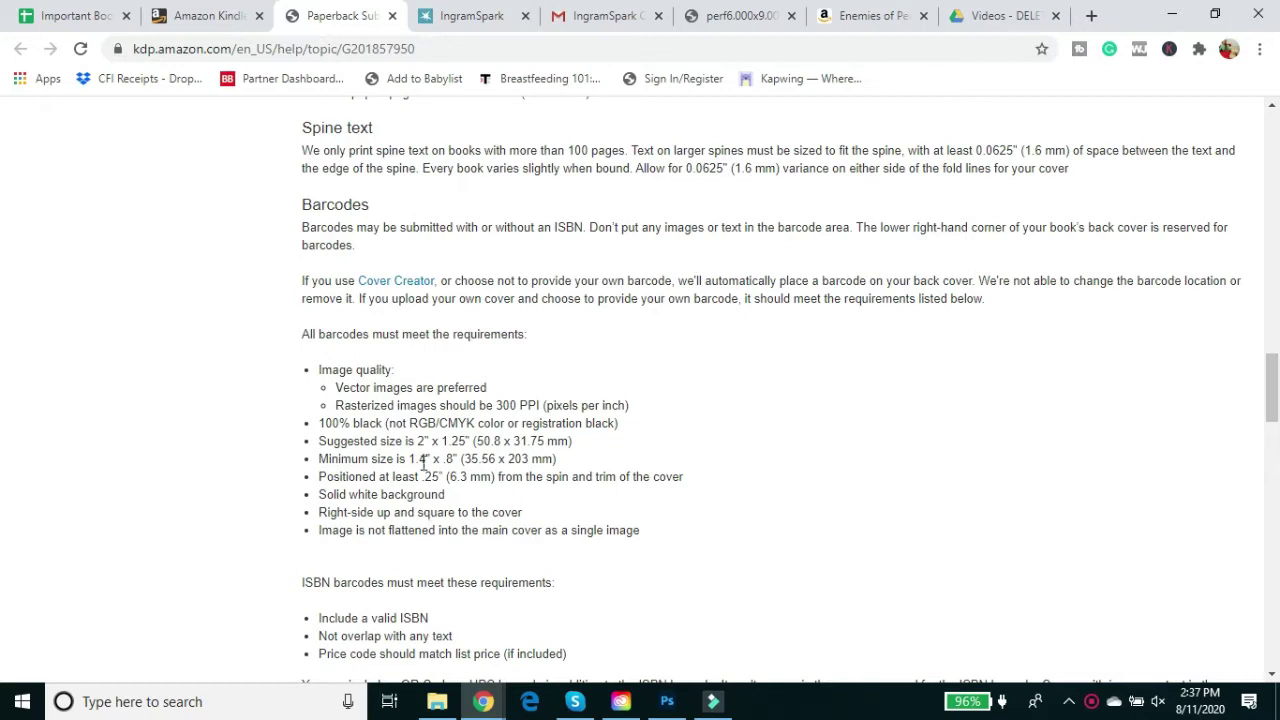
pyautogui.click(391, 17)
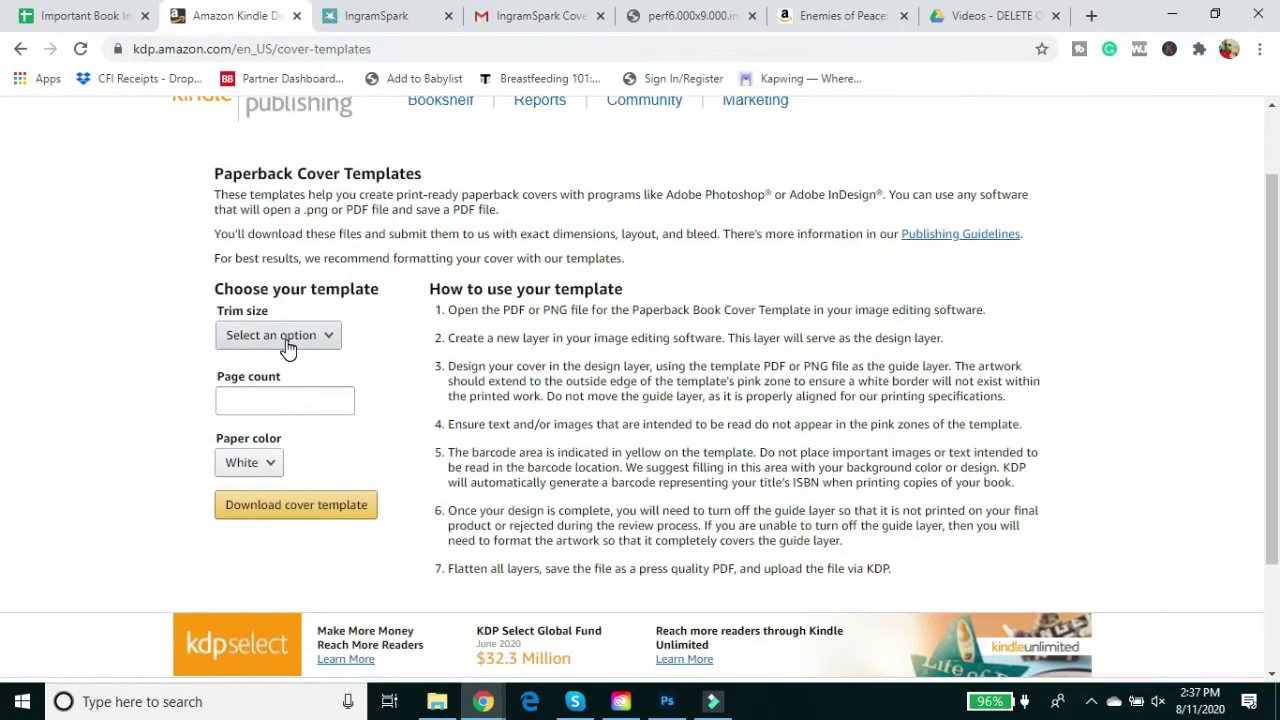
# - Choose 6 x 9 in trim, 236 pages and cream paper, and download the cover template
pyautogui.click(285, 342)
pyautogui.click(314, 397)
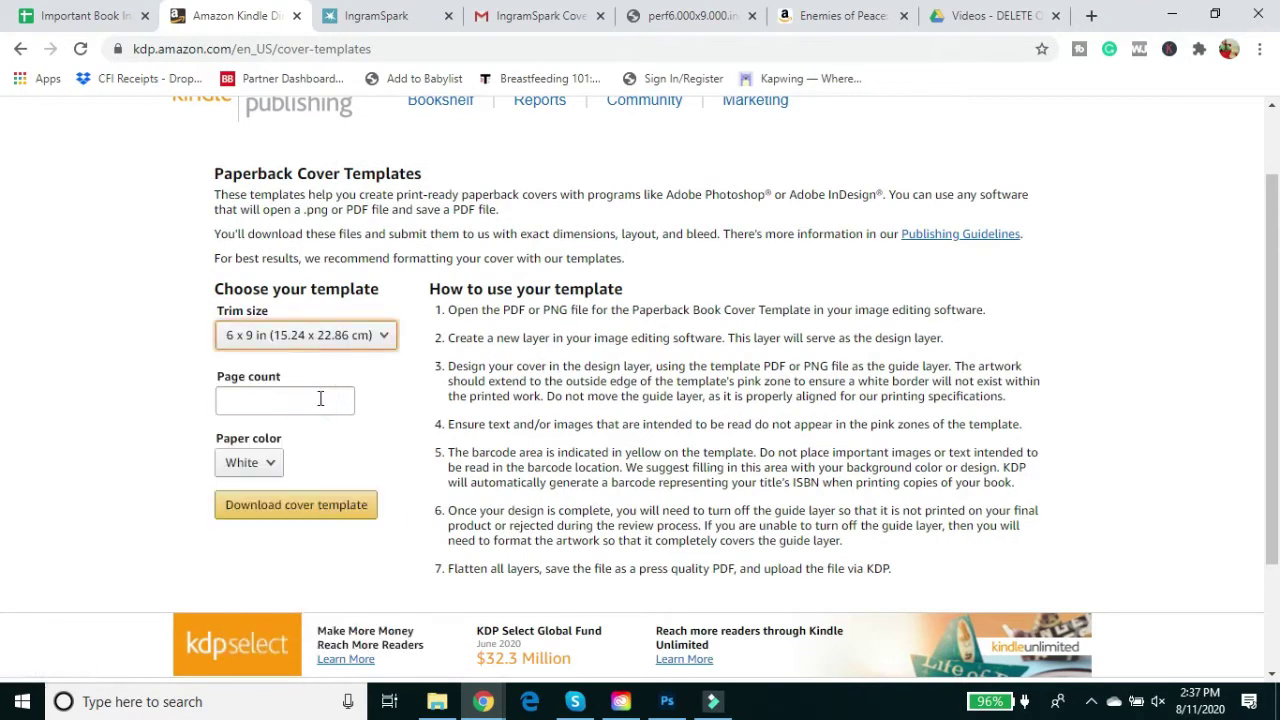
pyautogui.click(319, 400)
pyautogui.write('236')
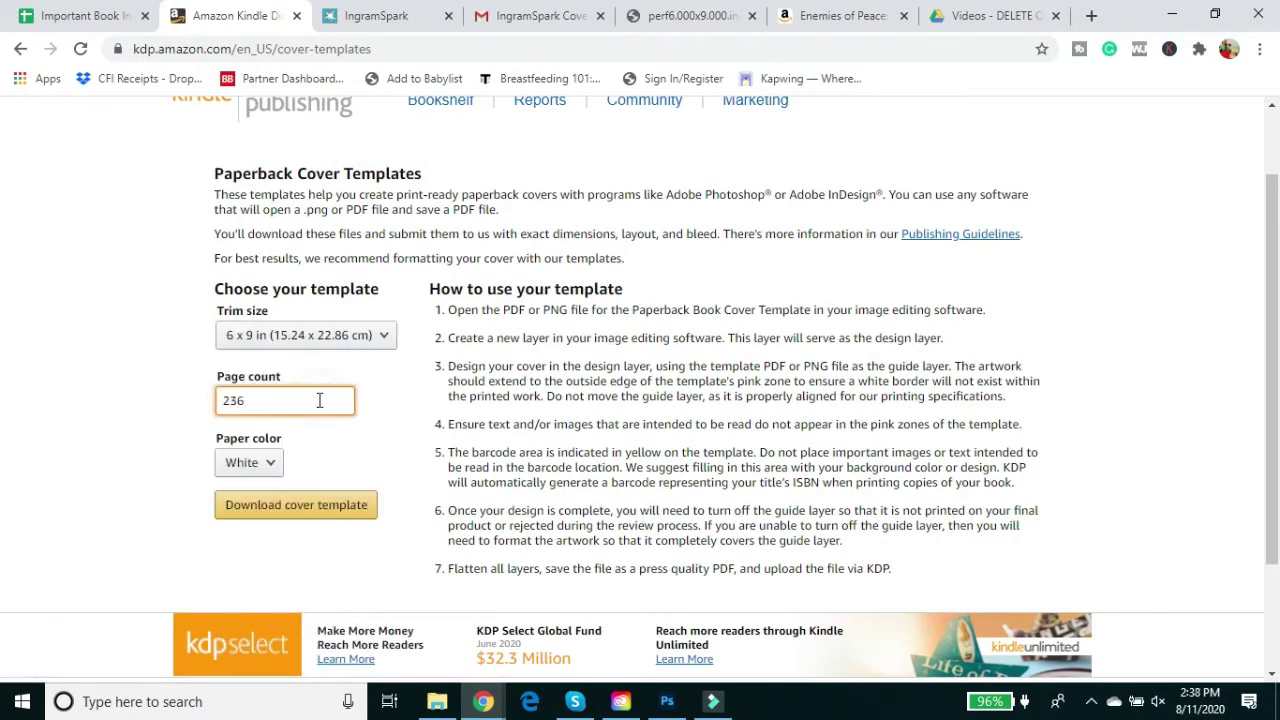
pyautogui.click(262, 462)
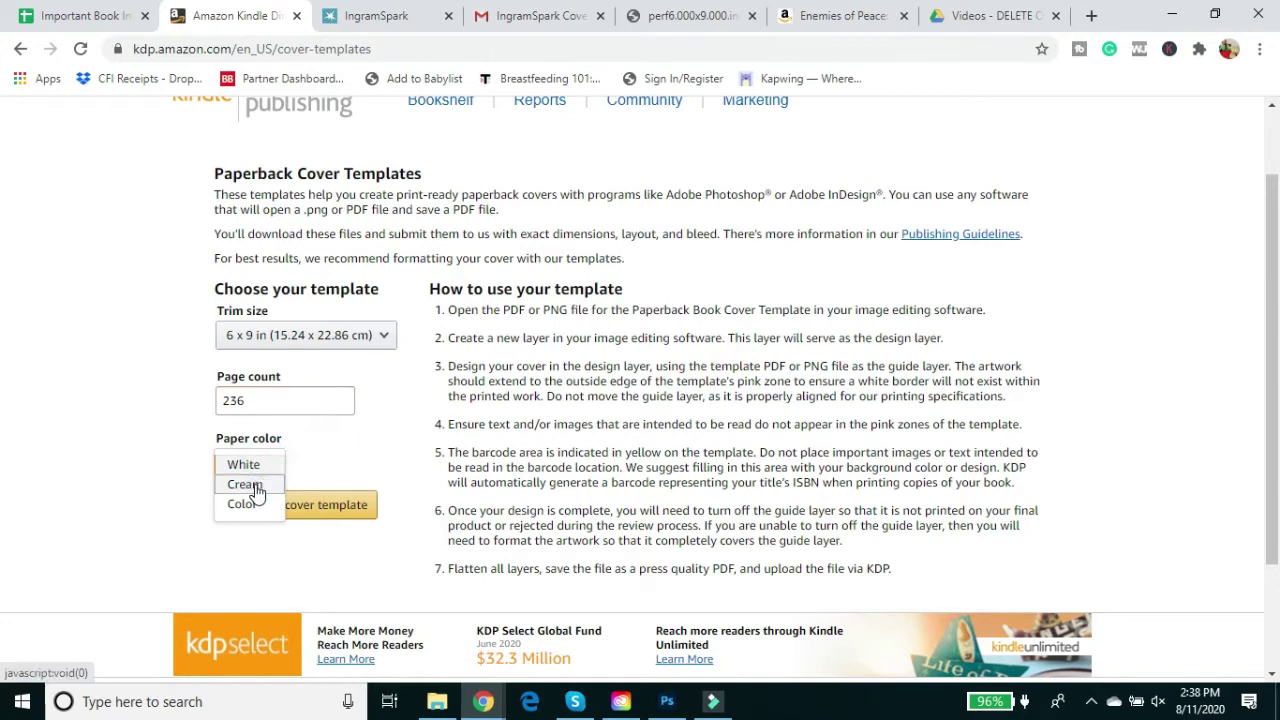
pyautogui.click(264, 480)
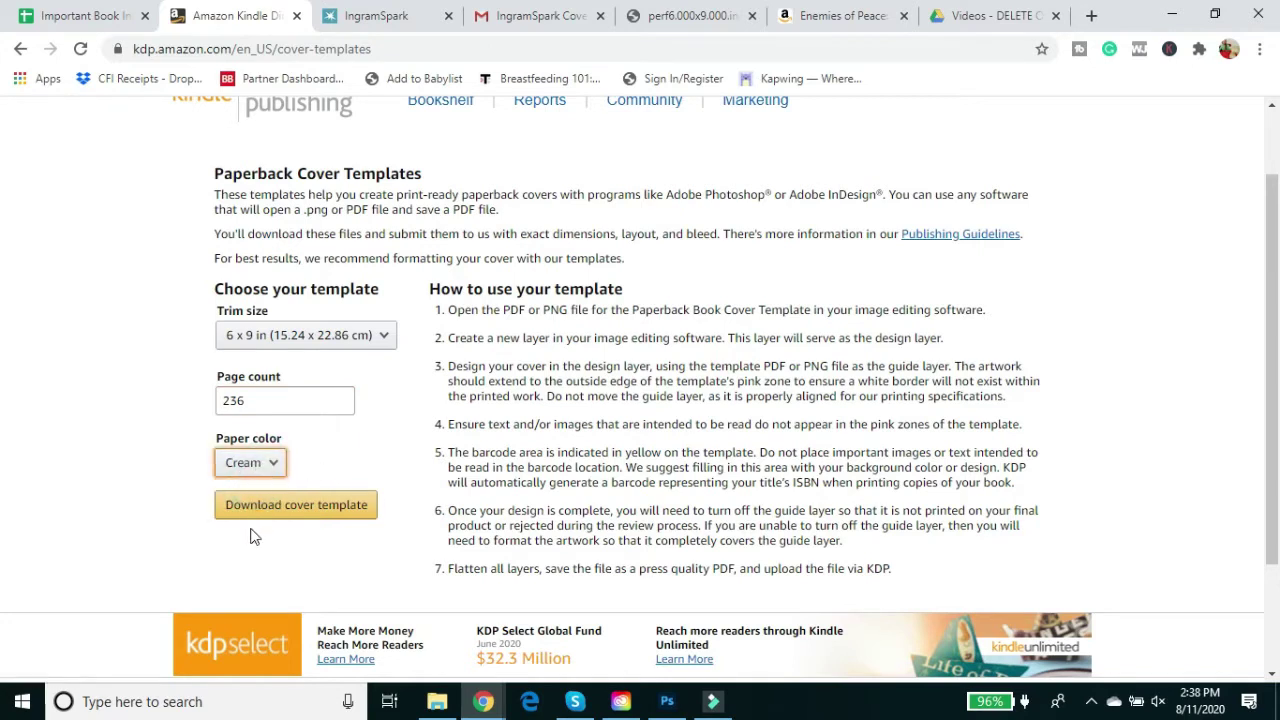
pyautogui.click(283, 510)
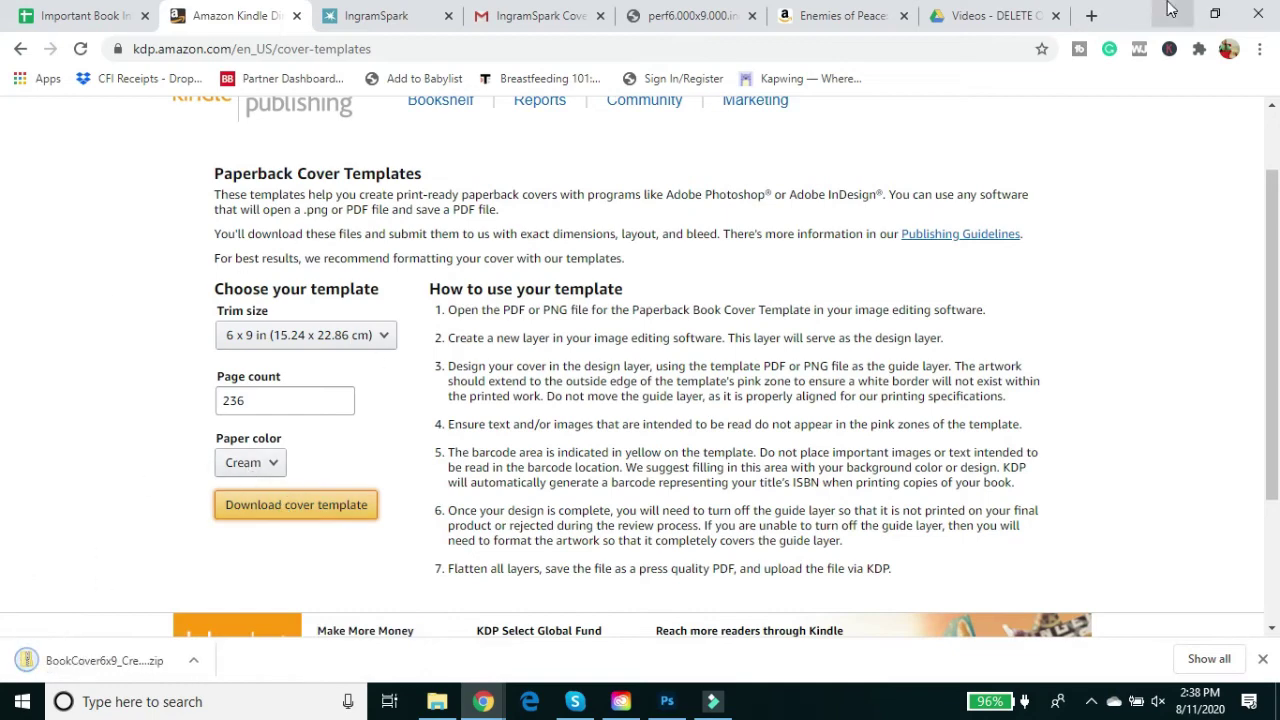
# - Shrink Chrome, close YouTube Studio and minimize Photoshop to reveal the desktop
pyautogui.click(1215, 14)
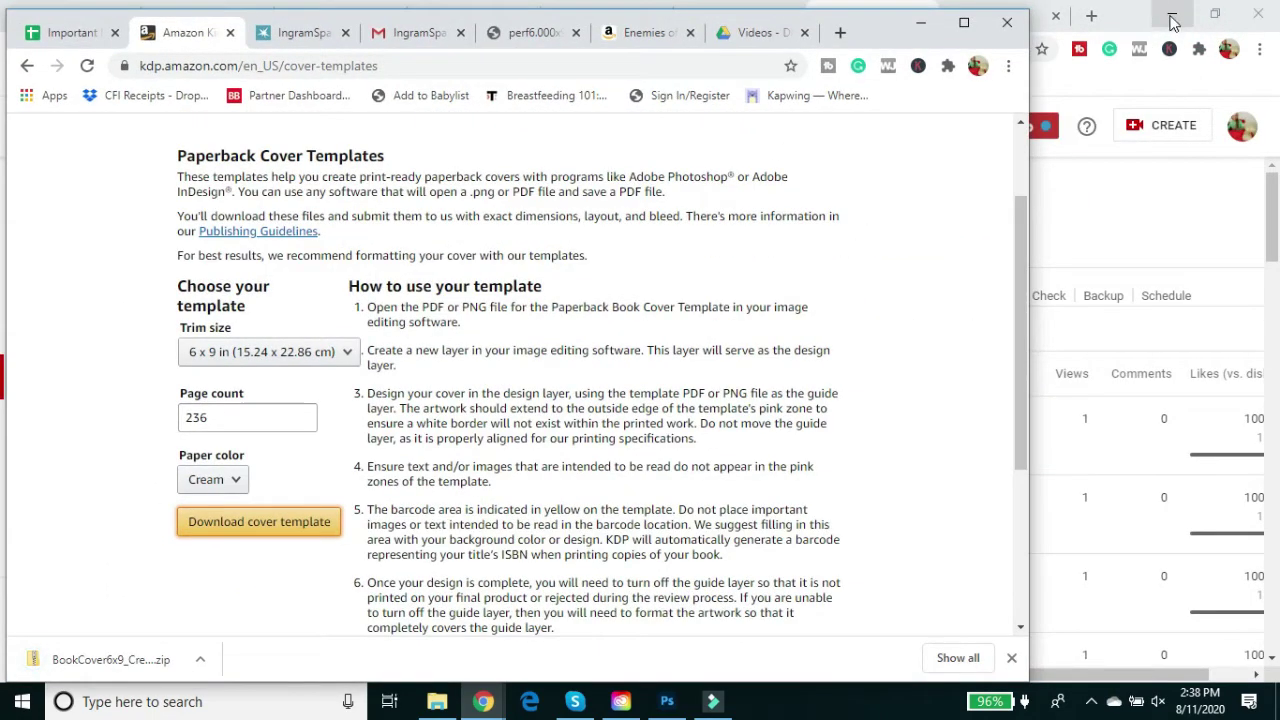
pyautogui.click(1262, 10)
pyautogui.click(1193, 10)
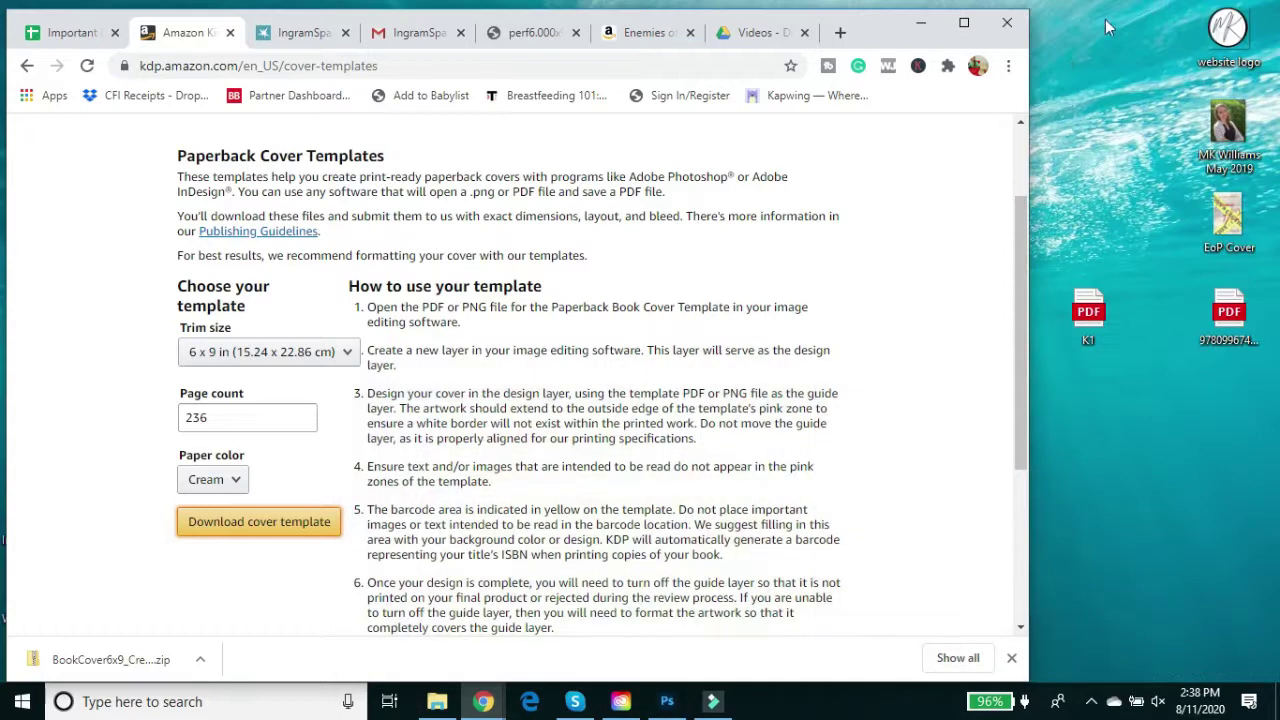
# - Move the template zip to the desktop and open its 6x9_Cream_240 folder
pyautogui.moveTo(72, 680); pyautogui.dragTo(1232, 398)
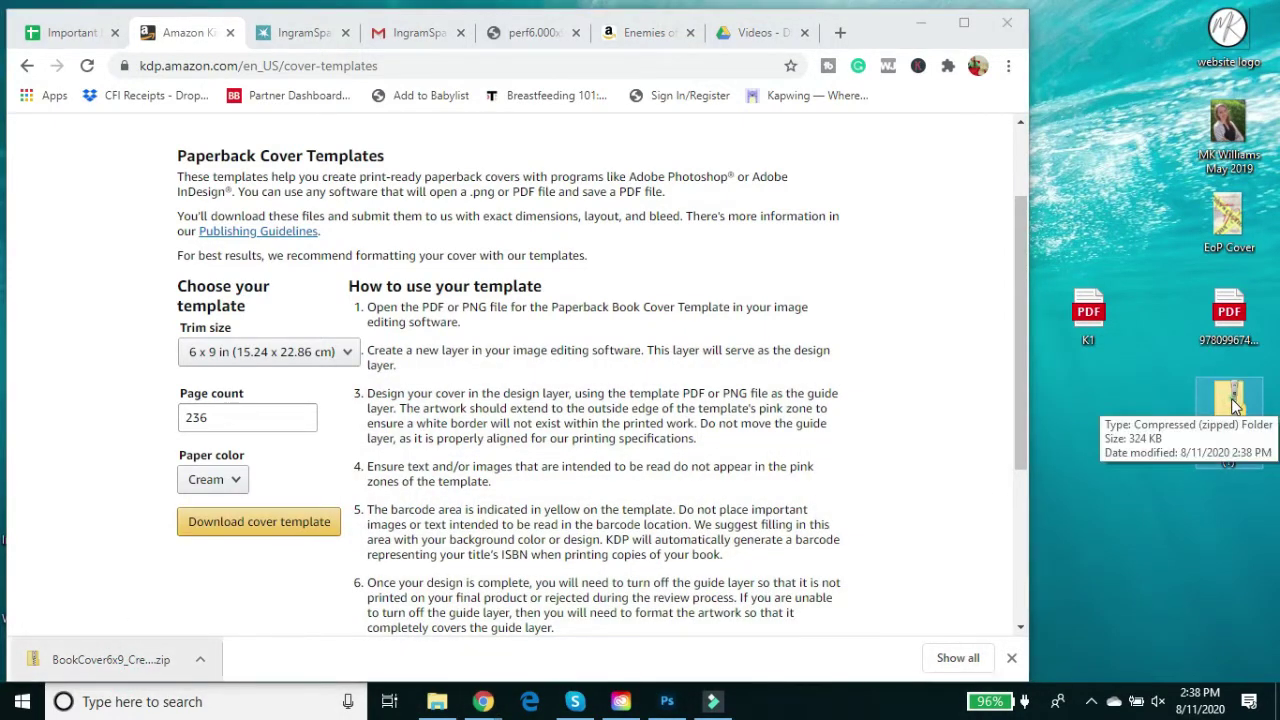
pyautogui.doubleClick(1233, 400)
pyautogui.doubleClick(212, 132)
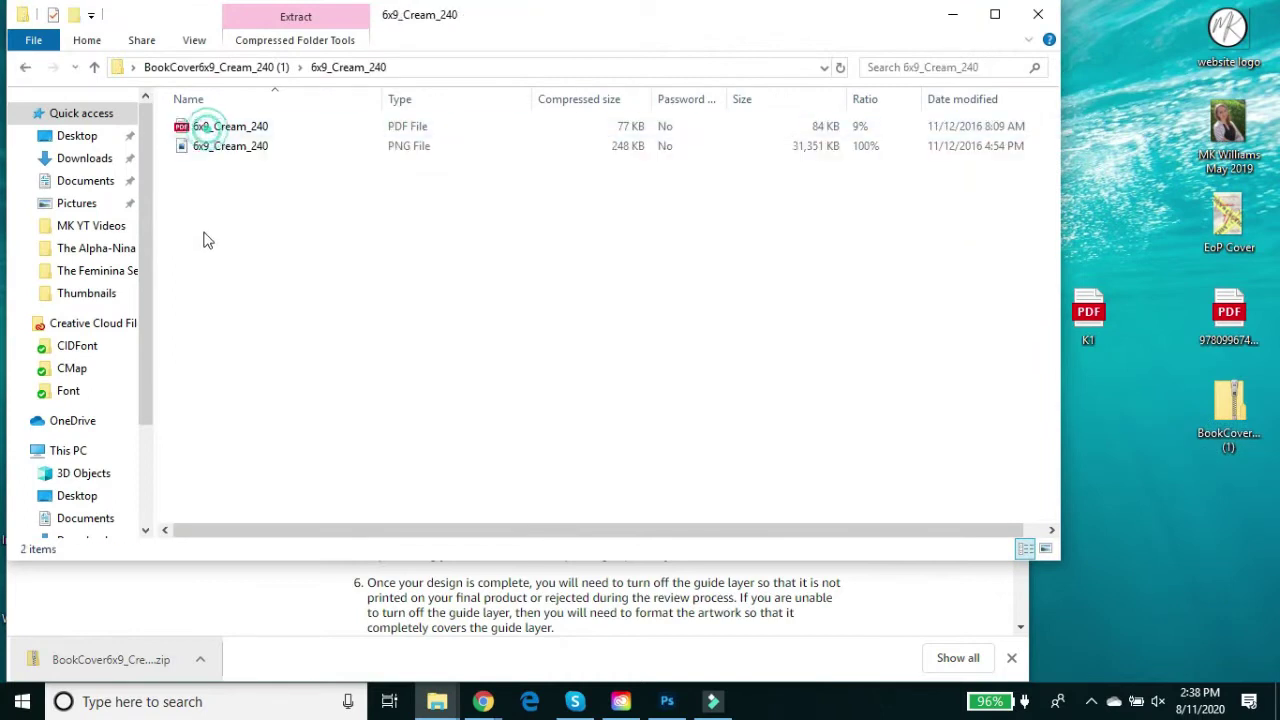
# - Copy the 6x9_Cream_240 PDF onto the desktop, replacing the existing copy
pyautogui.moveTo(220, 135); pyautogui.dragTo(1223, 553)
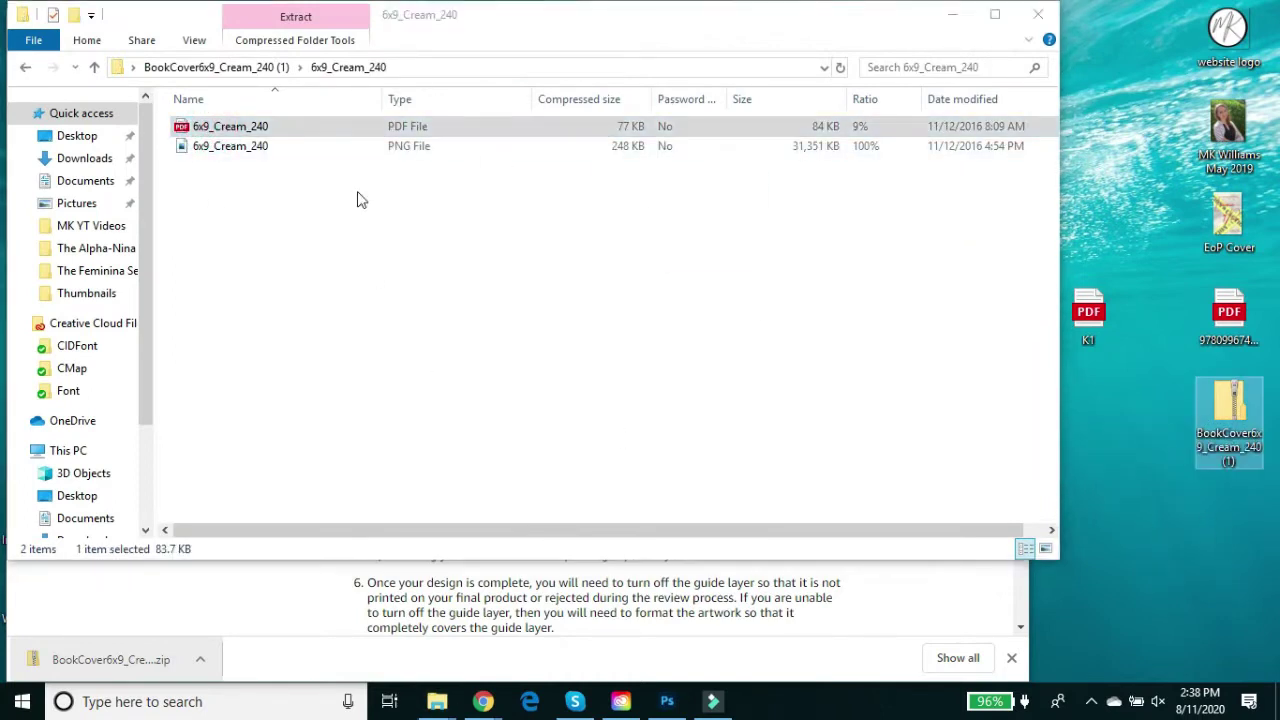
pyautogui.click(225, 126)
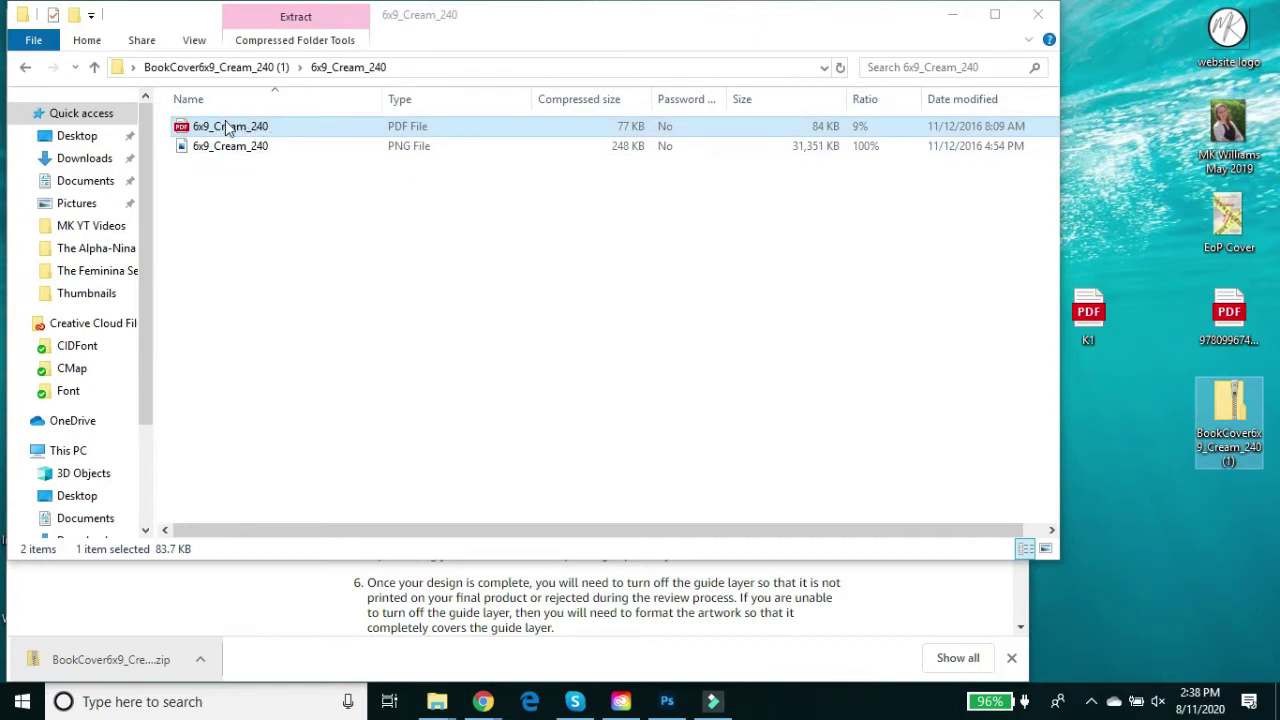
pyautogui.moveTo(243, 128); pyautogui.dragTo(1230, 566)
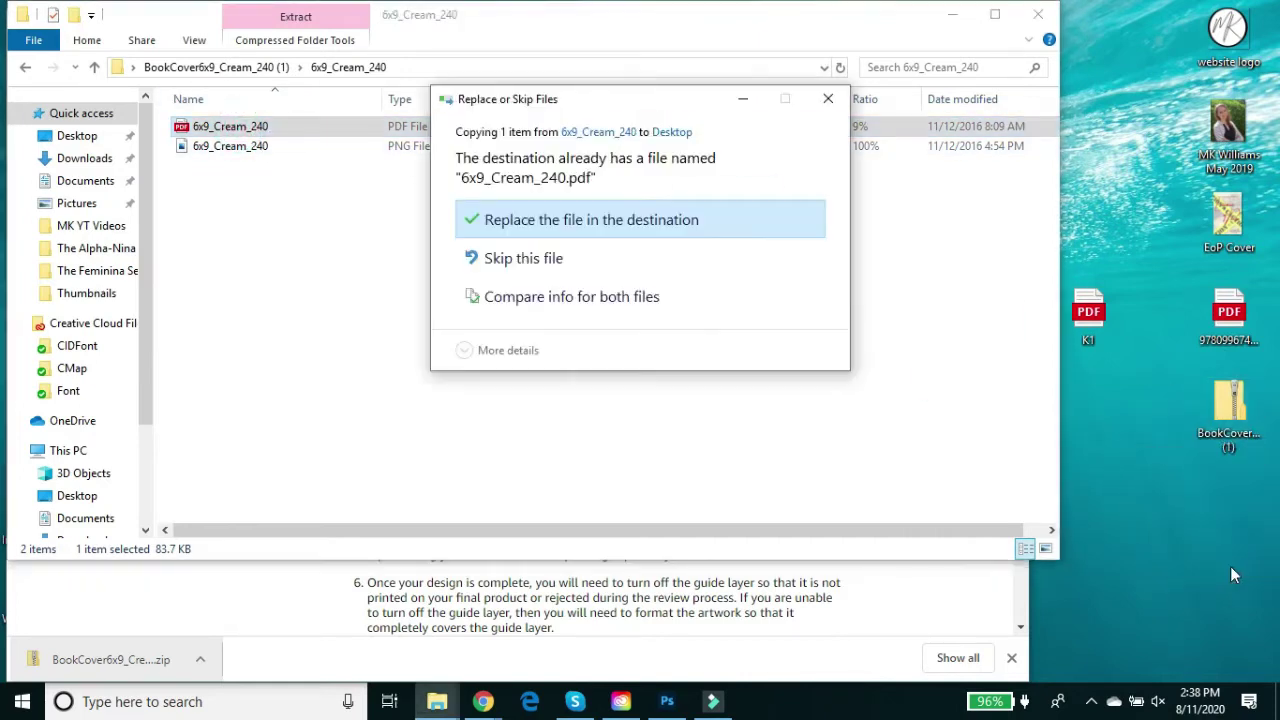
pyautogui.click(579, 220)
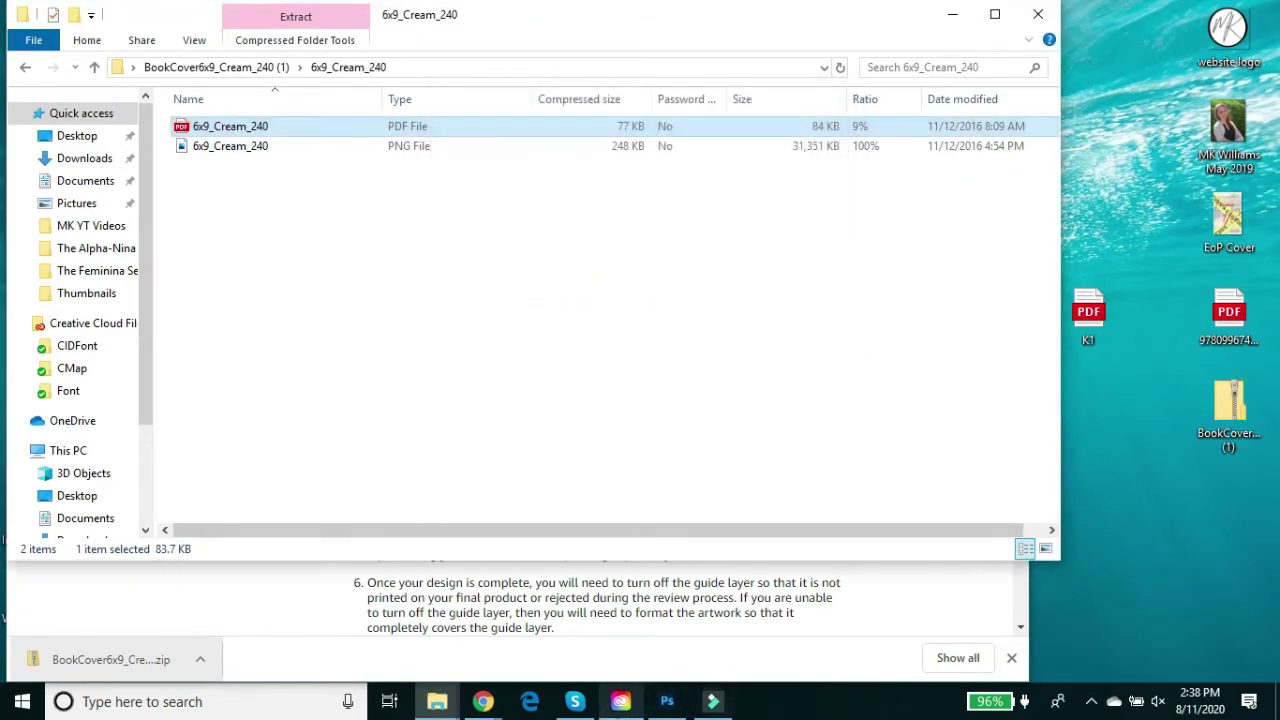
# - Open 6x9_Cream_240.pdf in Photoshop and import its page at 12.85 x 9.25 in, 300 ppi
pyautogui.click(667, 702)
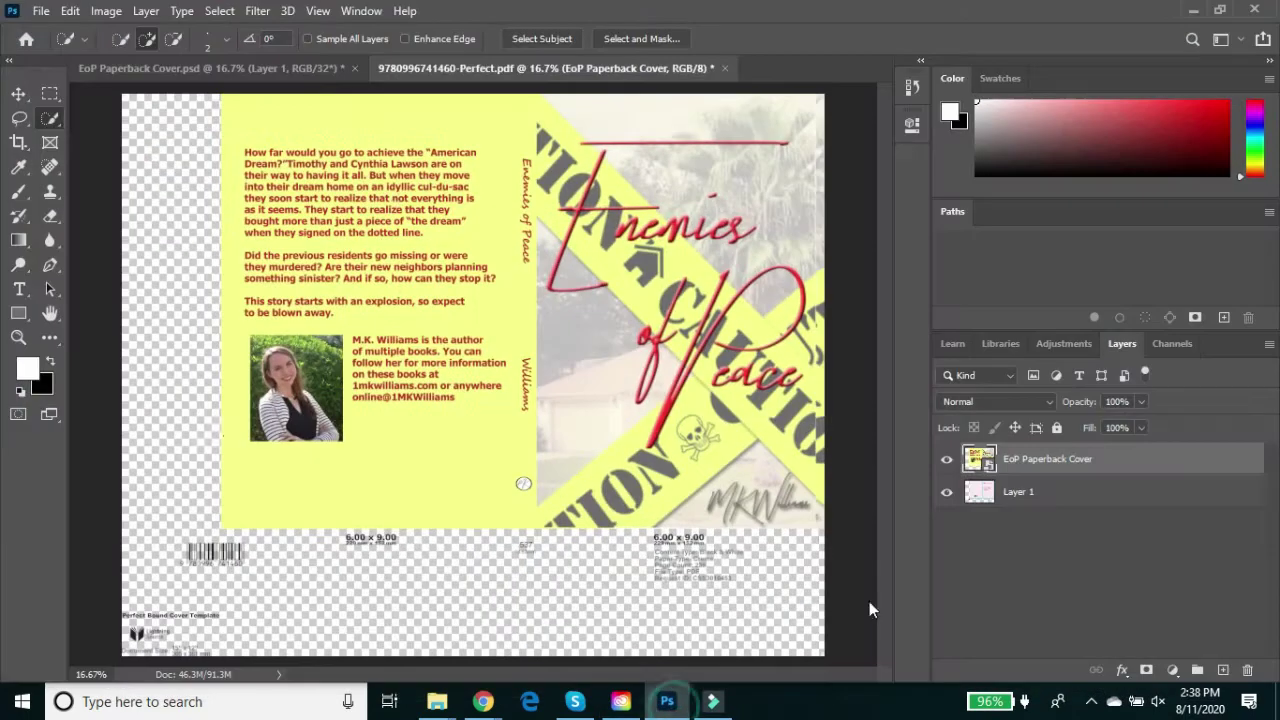
pyautogui.click(41, 10)
pyautogui.click(57, 48)
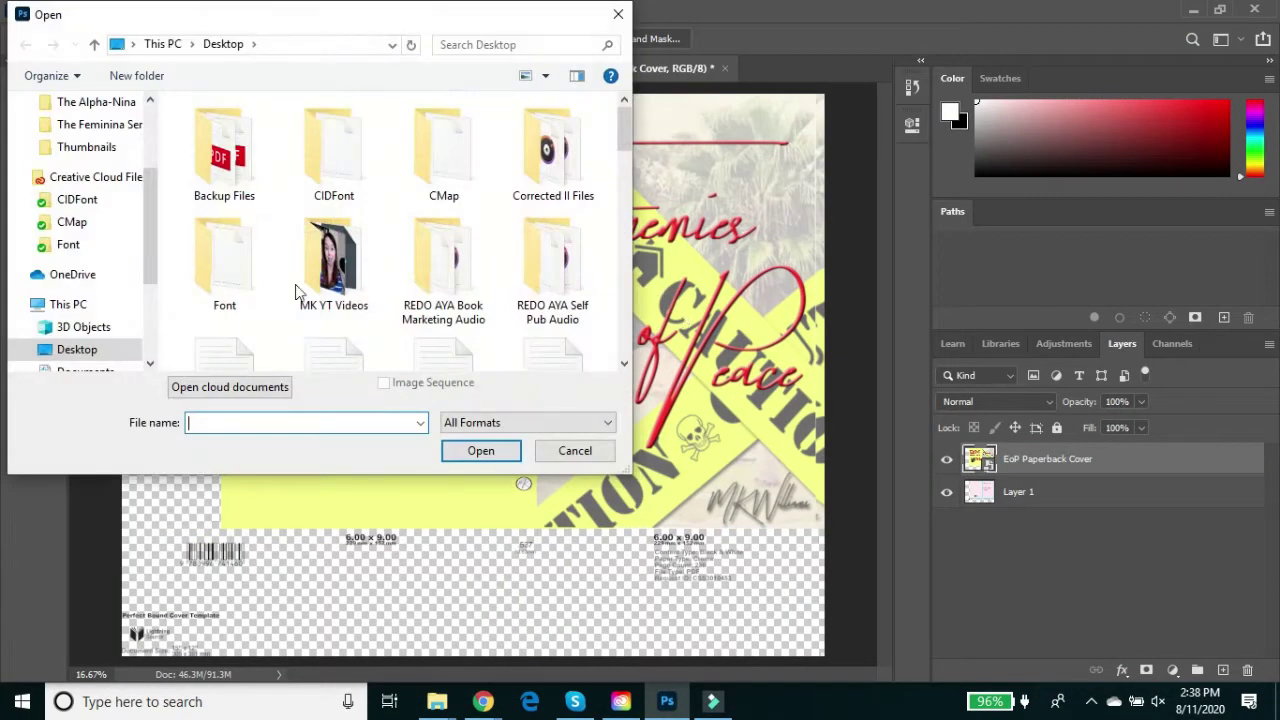
pyautogui.scroll(-2, 270, 225)
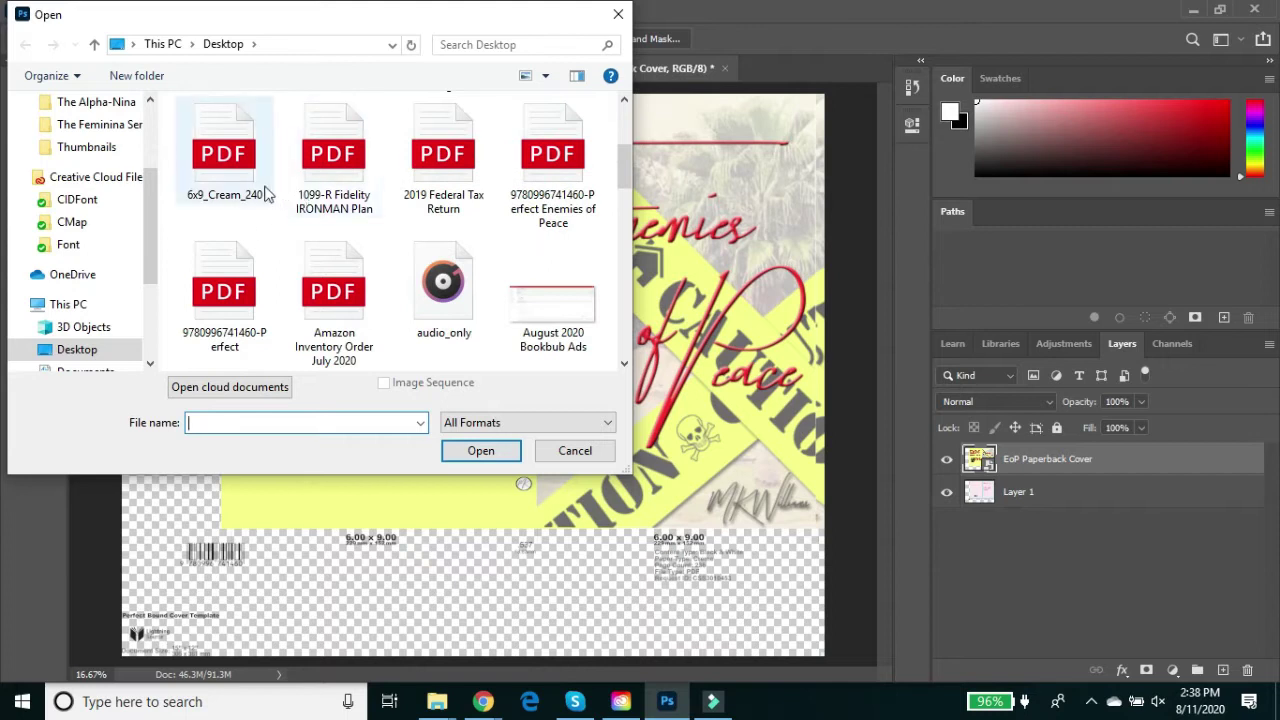
pyautogui.scroll(-1, 265, 195)
pyautogui.scroll(1, 265, 195)
pyautogui.click(228, 165)
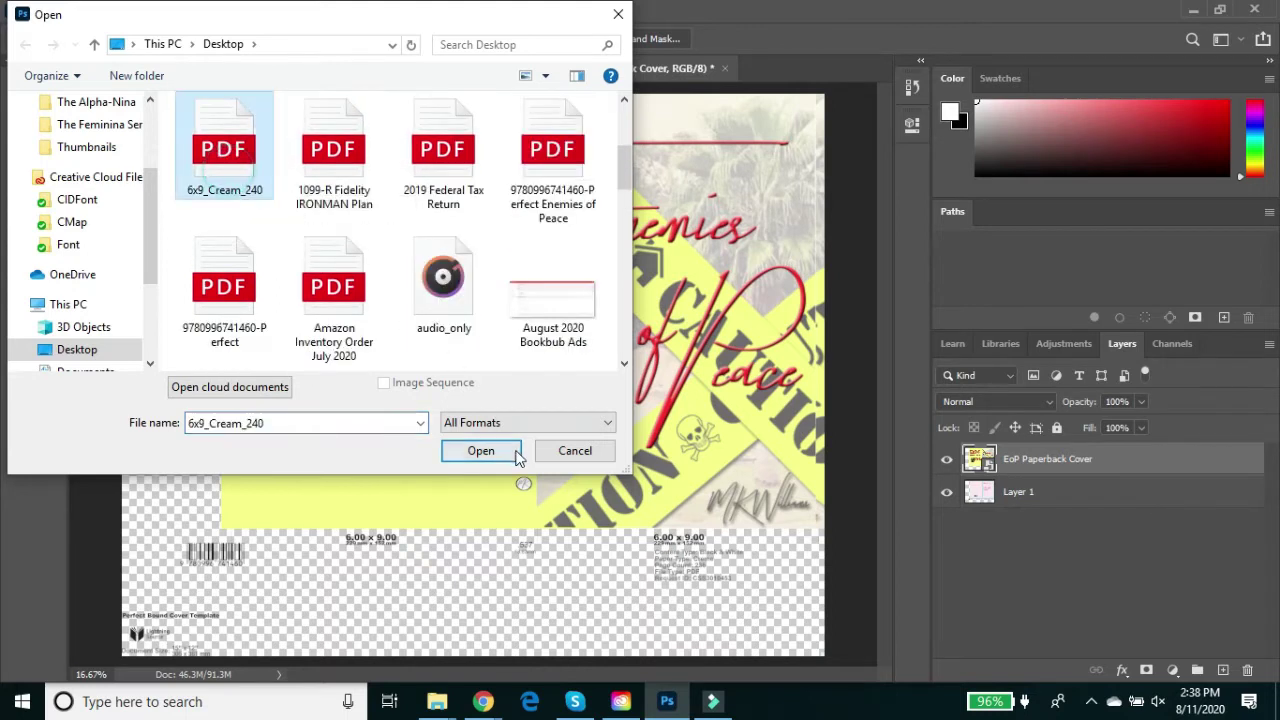
pyautogui.click(480, 451)
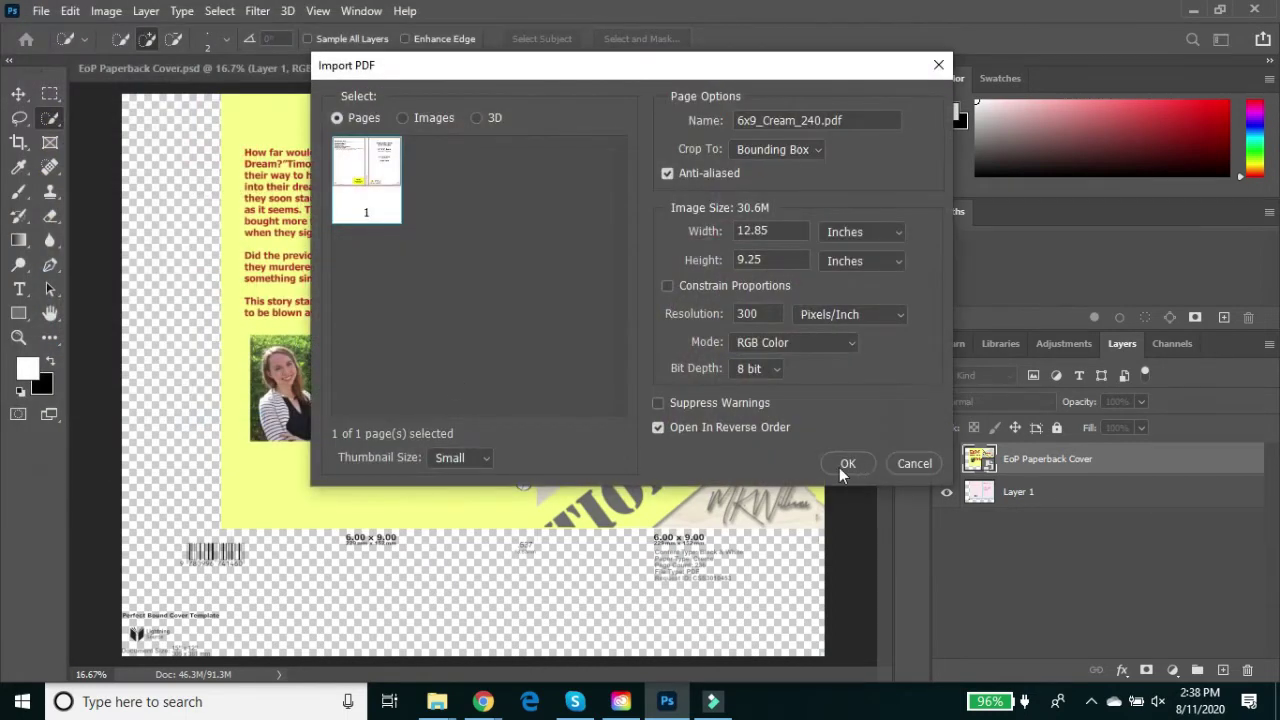
pyautogui.click(843, 464)
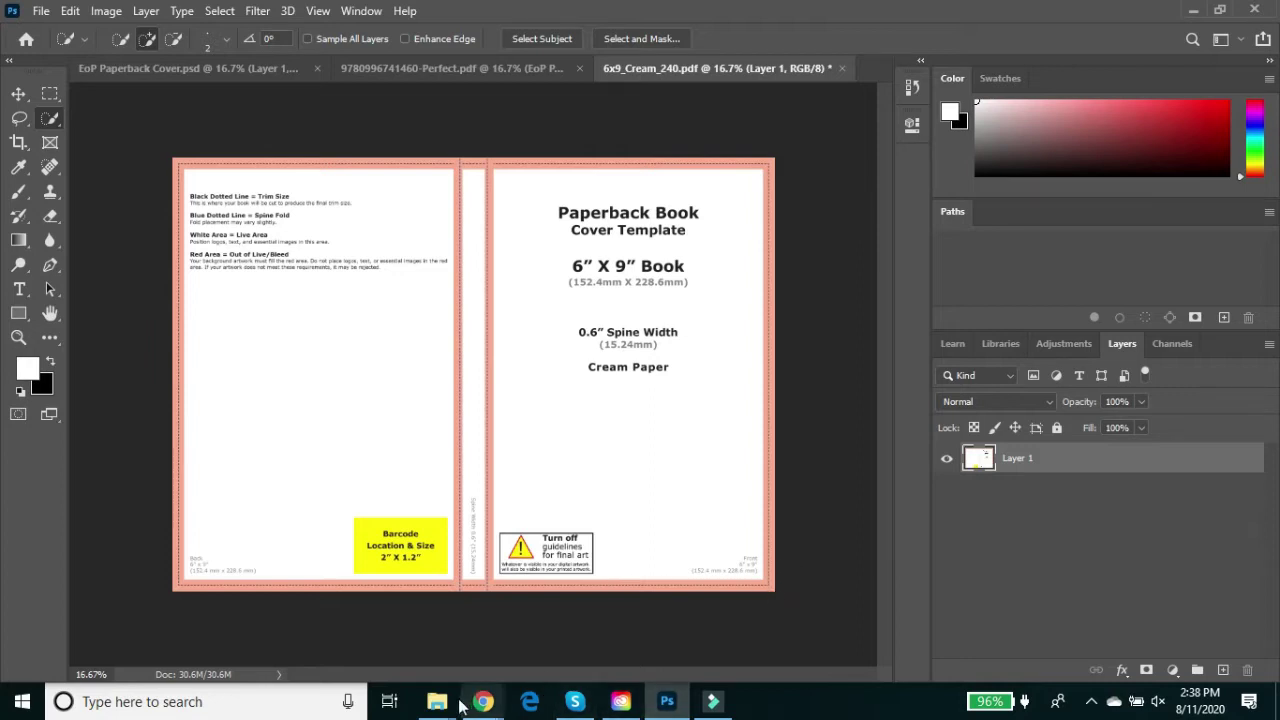
# - Drop the EoP Paperback Cover file onto the template and lower its opacity to 63%
pyautogui.moveTo(437, 701)
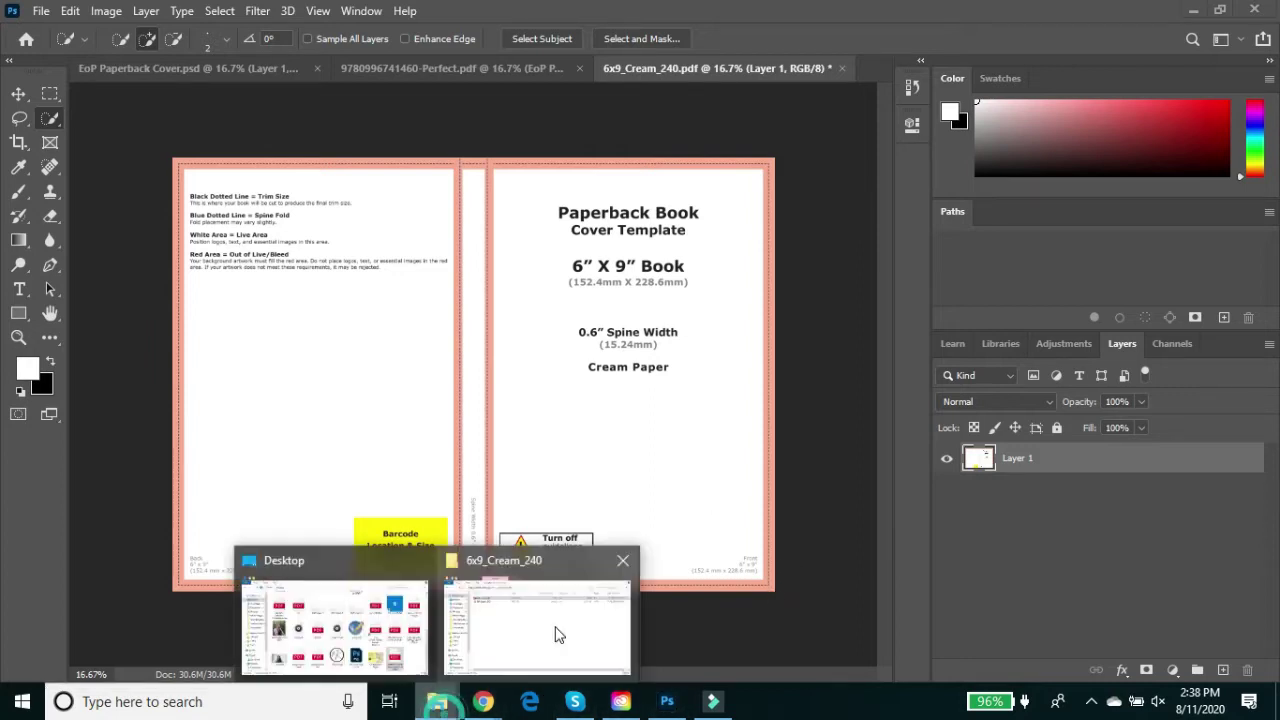
pyautogui.click(388, 645)
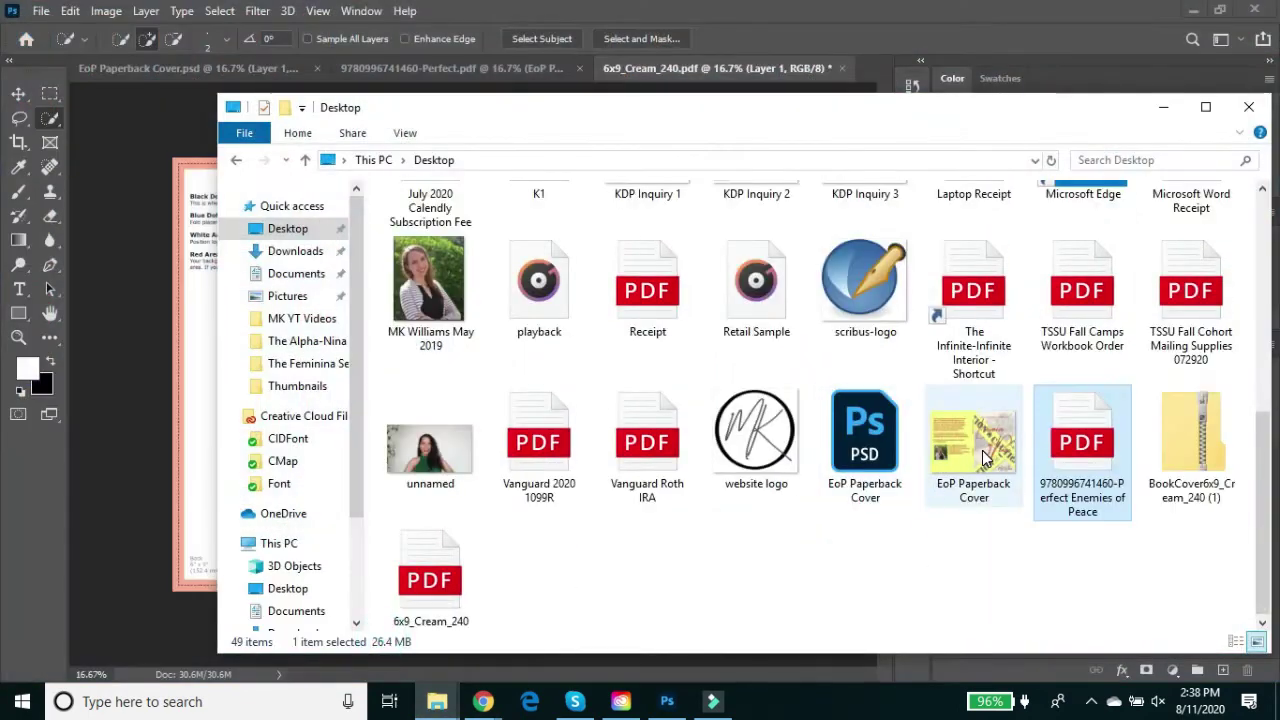
pyautogui.moveTo(972, 448); pyautogui.dragTo(197, 444)
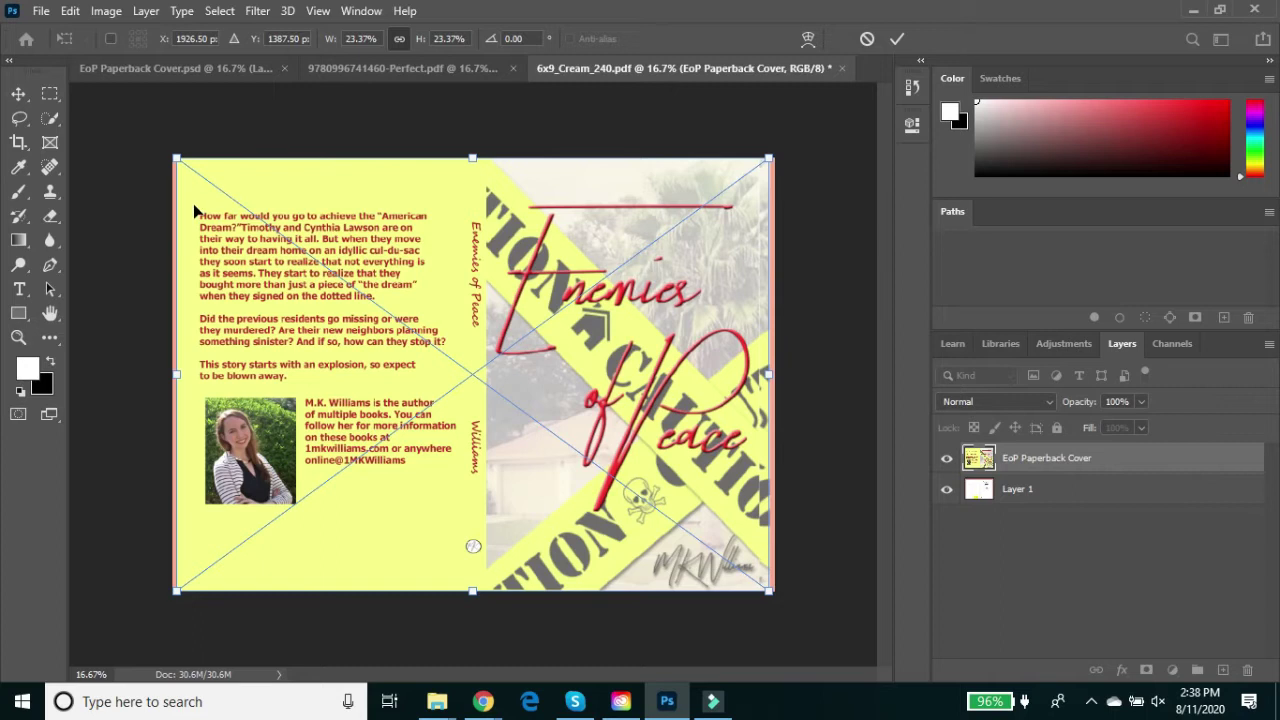
pyautogui.click(1141, 401)
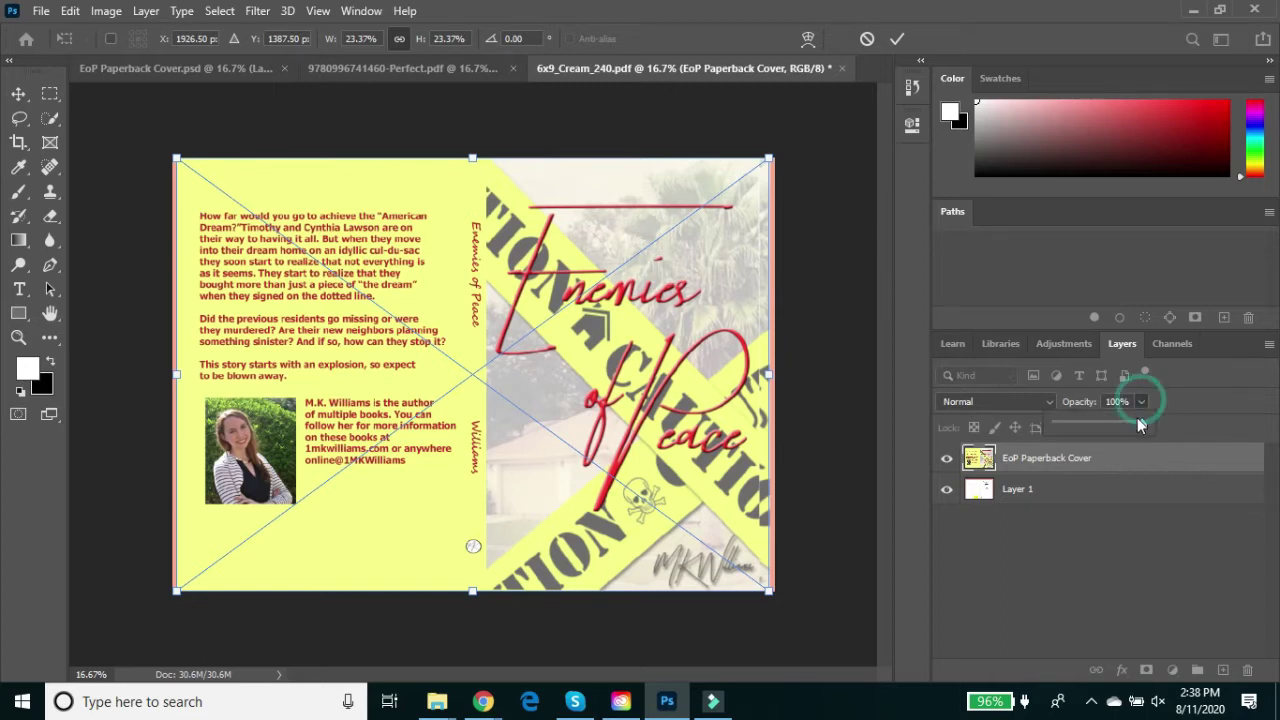
pyautogui.moveTo(1143, 425); pyautogui.dragTo(1109, 425)
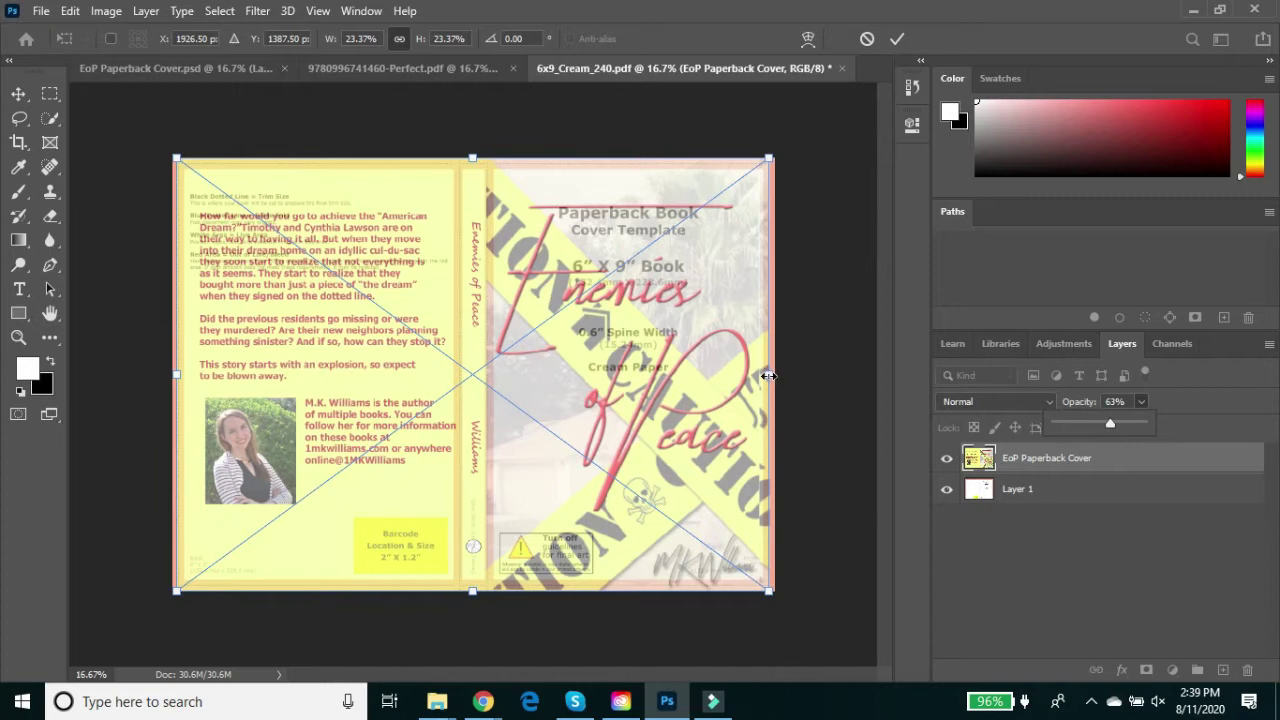
# - Stretch the cover's left and right edges to the template, commit, and return to the cover PSD
pyautogui.moveTo(767, 373); pyautogui.dragTo(774, 374)
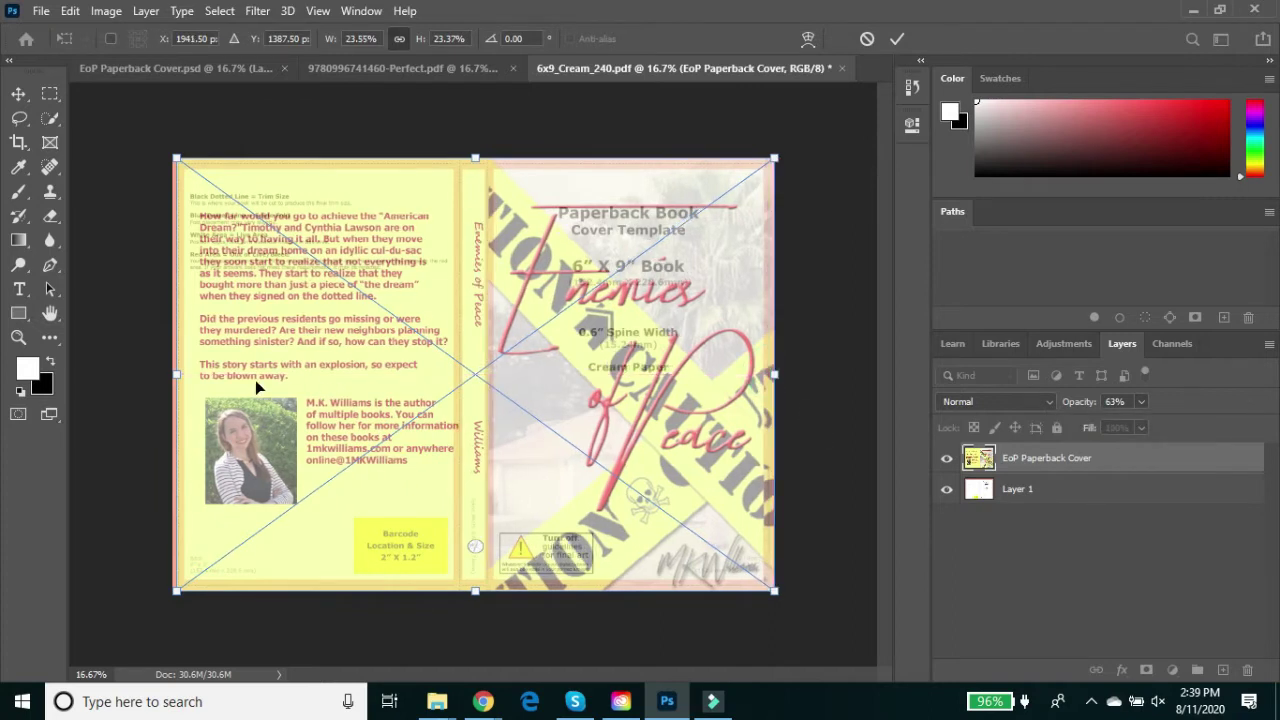
pyautogui.moveTo(174, 375); pyautogui.dragTo(168, 377)
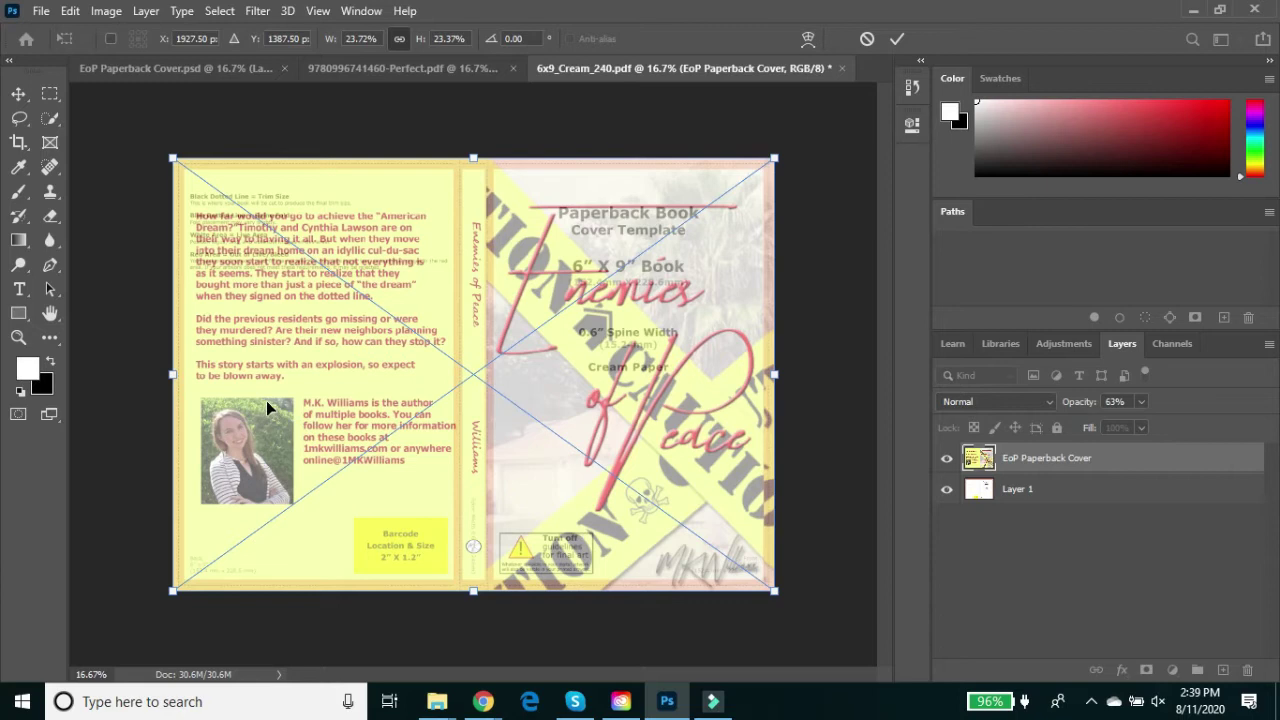
pyautogui.press('Return')
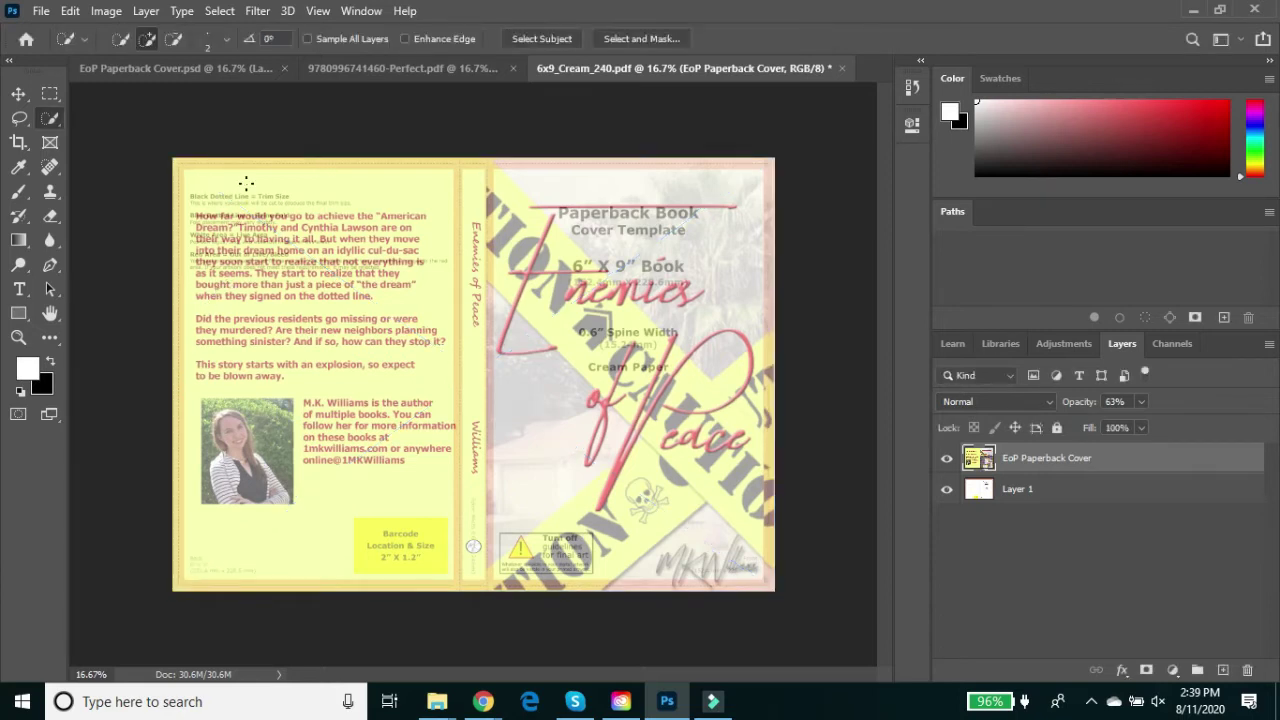
pyautogui.click(178, 72)
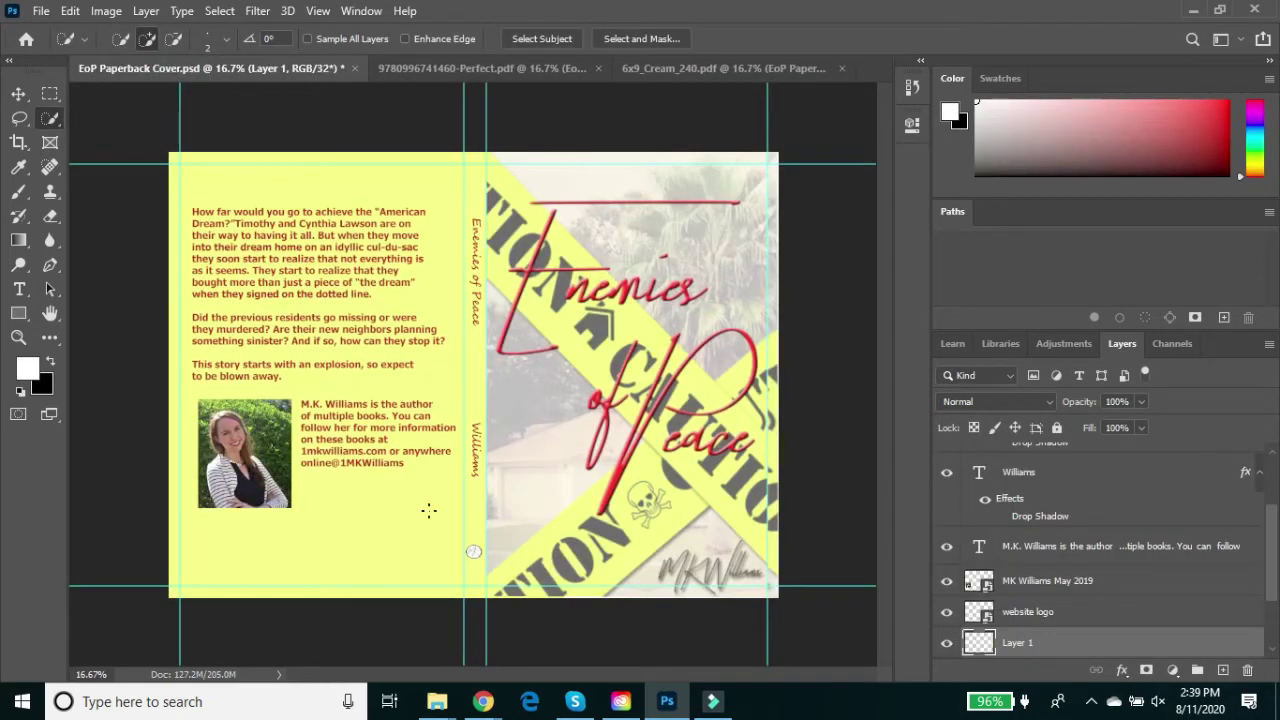
# - Change the author bio paragraph from Bold to Regular and save the cover
pyautogui.click(19, 289)
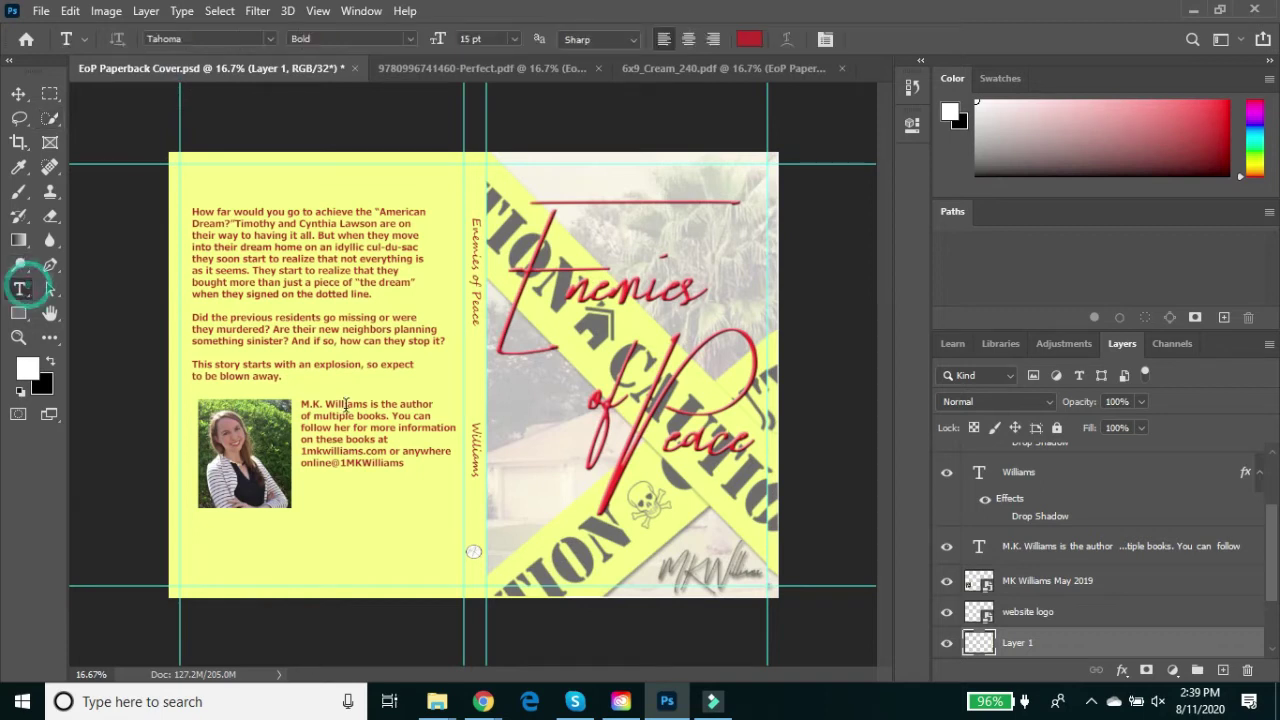
pyautogui.moveTo(408, 462); pyautogui.dragTo(372, 403)
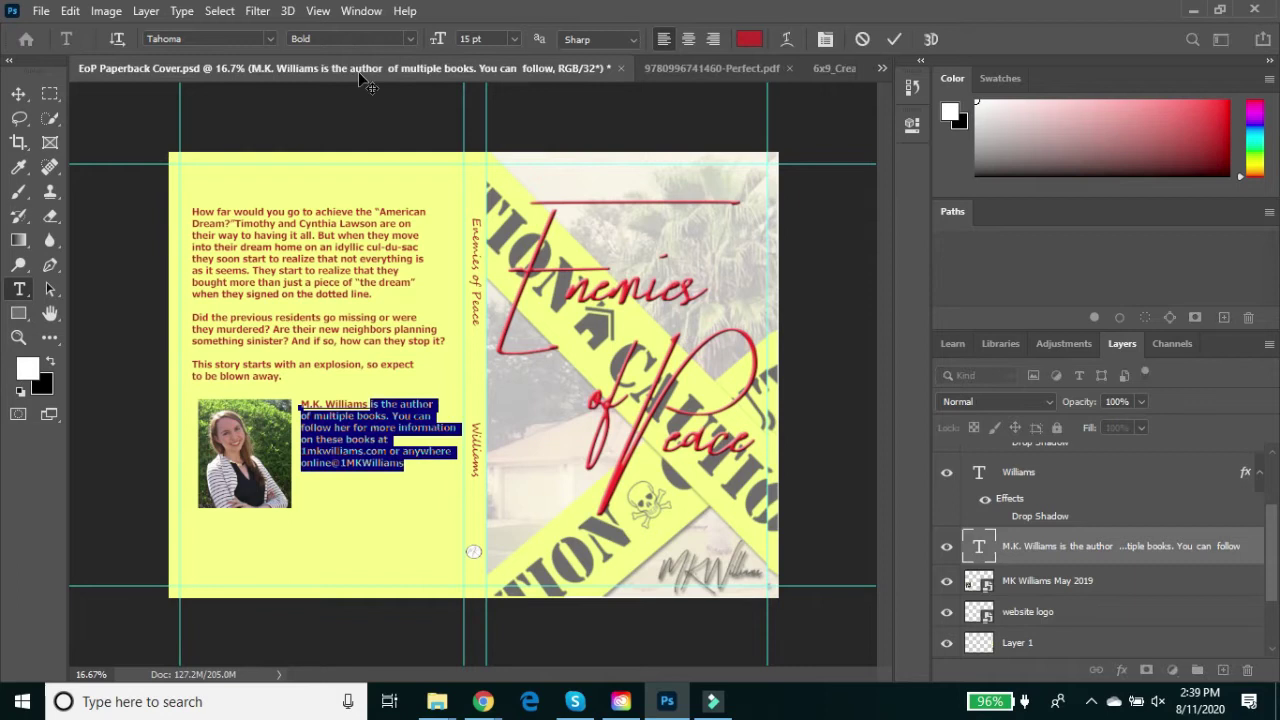
pyautogui.click(409, 38)
pyautogui.click(375, 60)
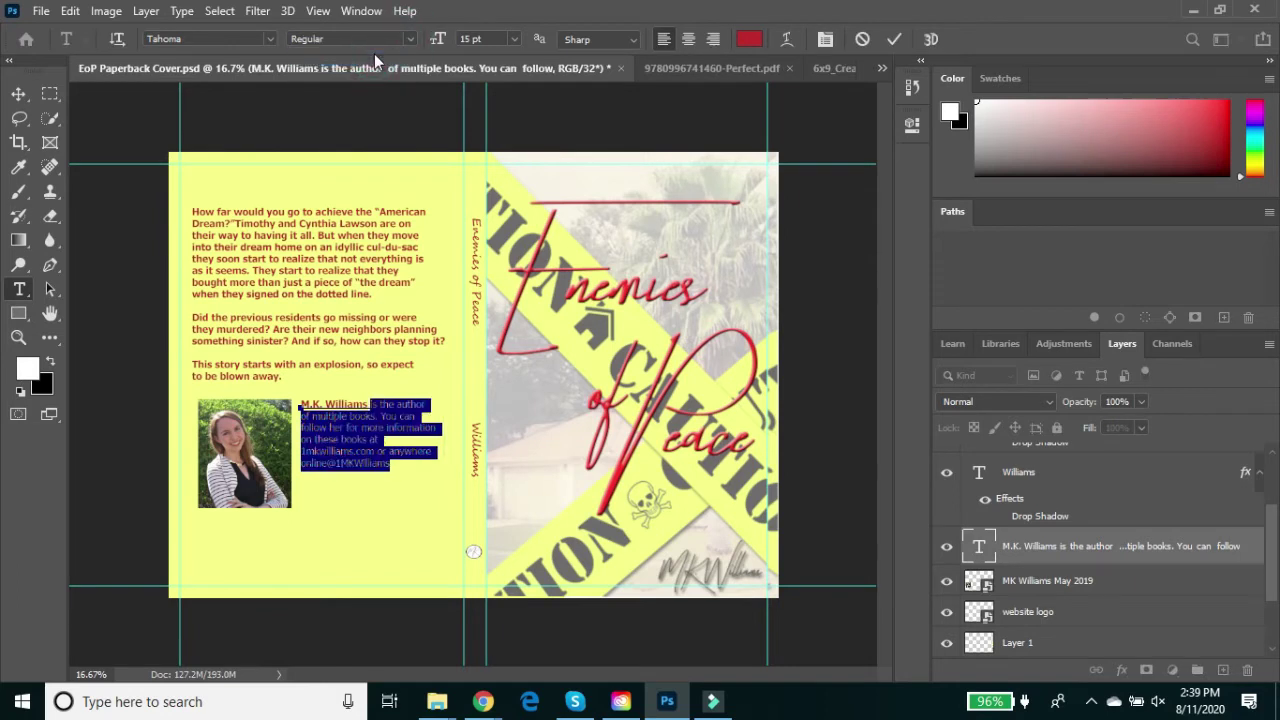
pyautogui.click(510, 448)
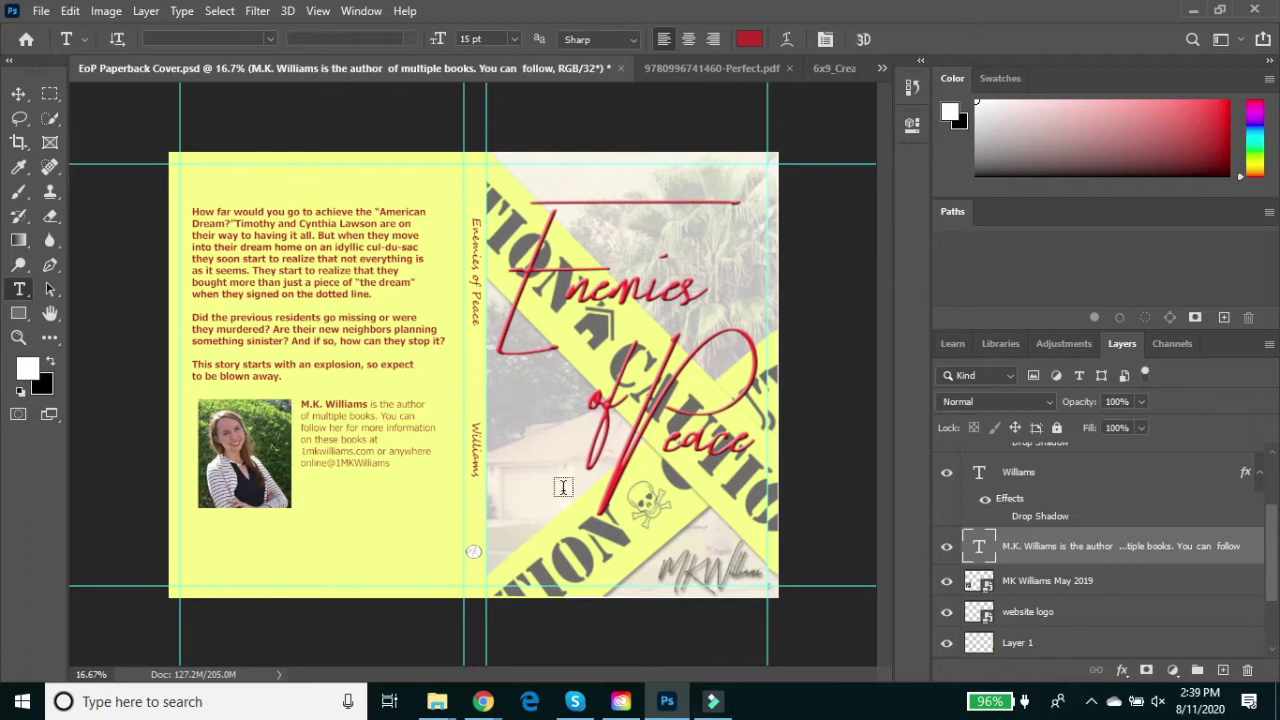
pyautogui.click(41, 11)
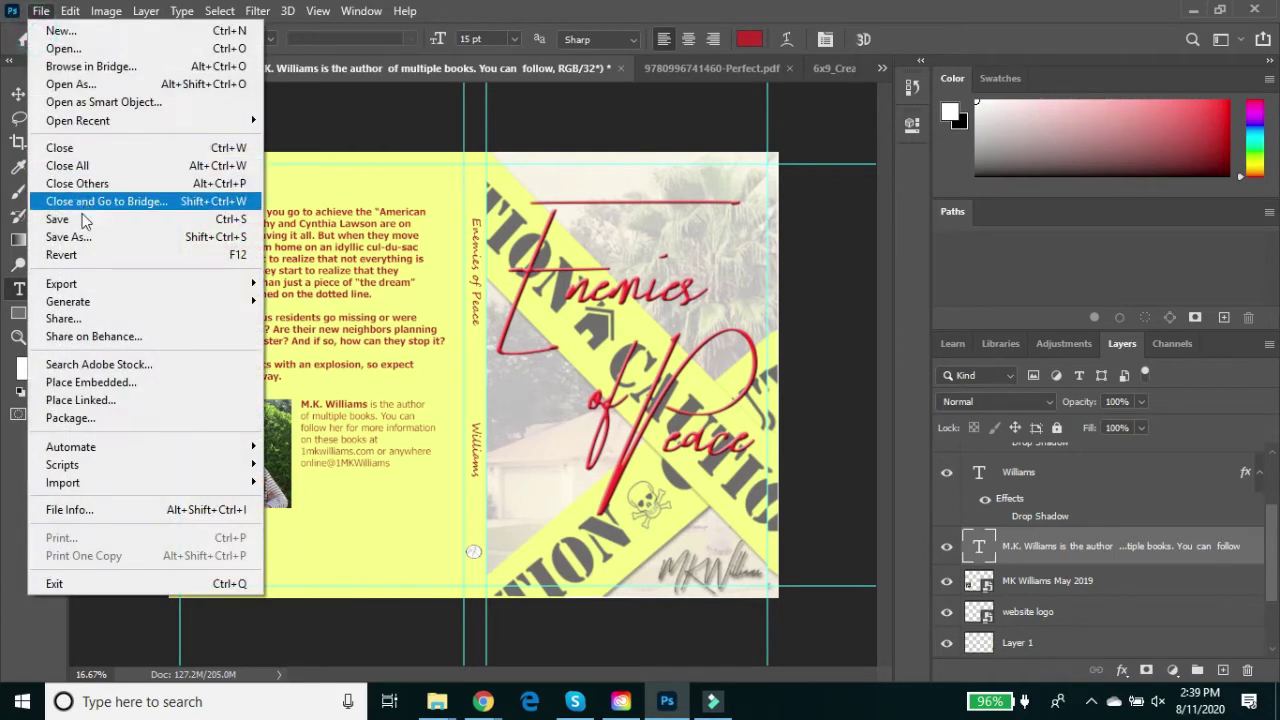
pyautogui.click(57, 219)
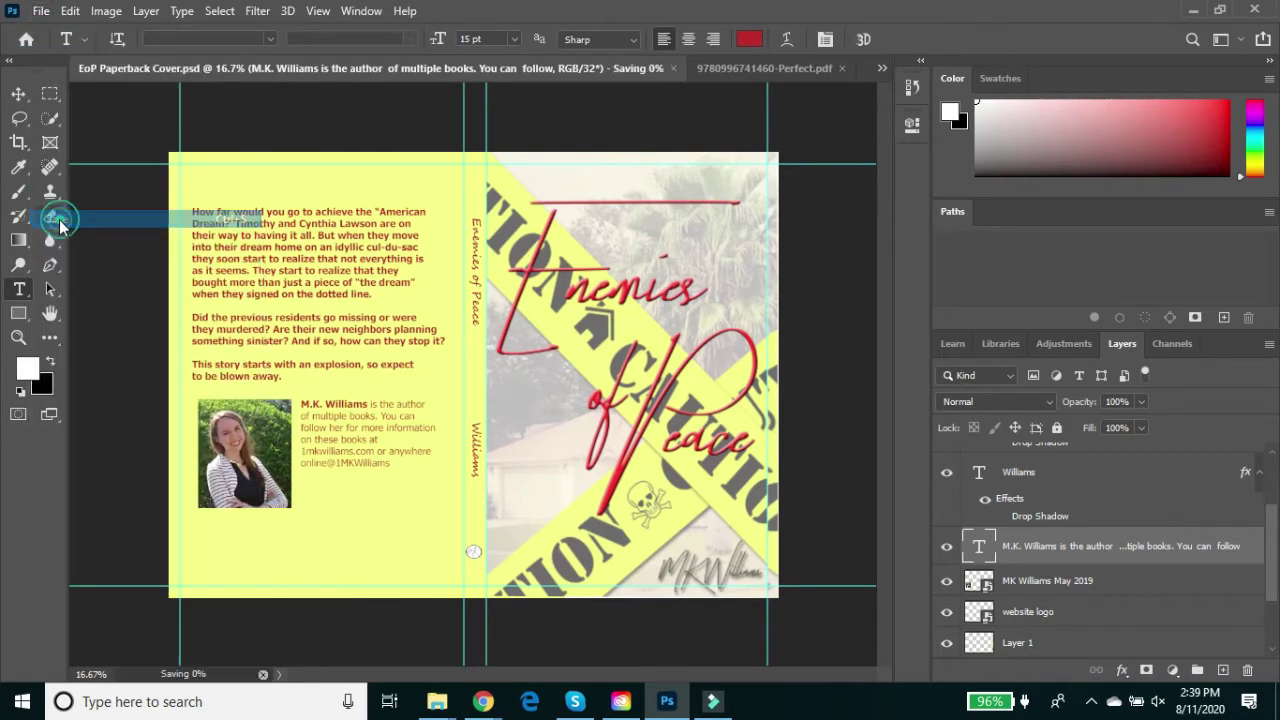
# - Export the cover as a full-size JPG to the Desktop, replacing EoP Paperback Cover.jpg
pyautogui.click(41, 11)
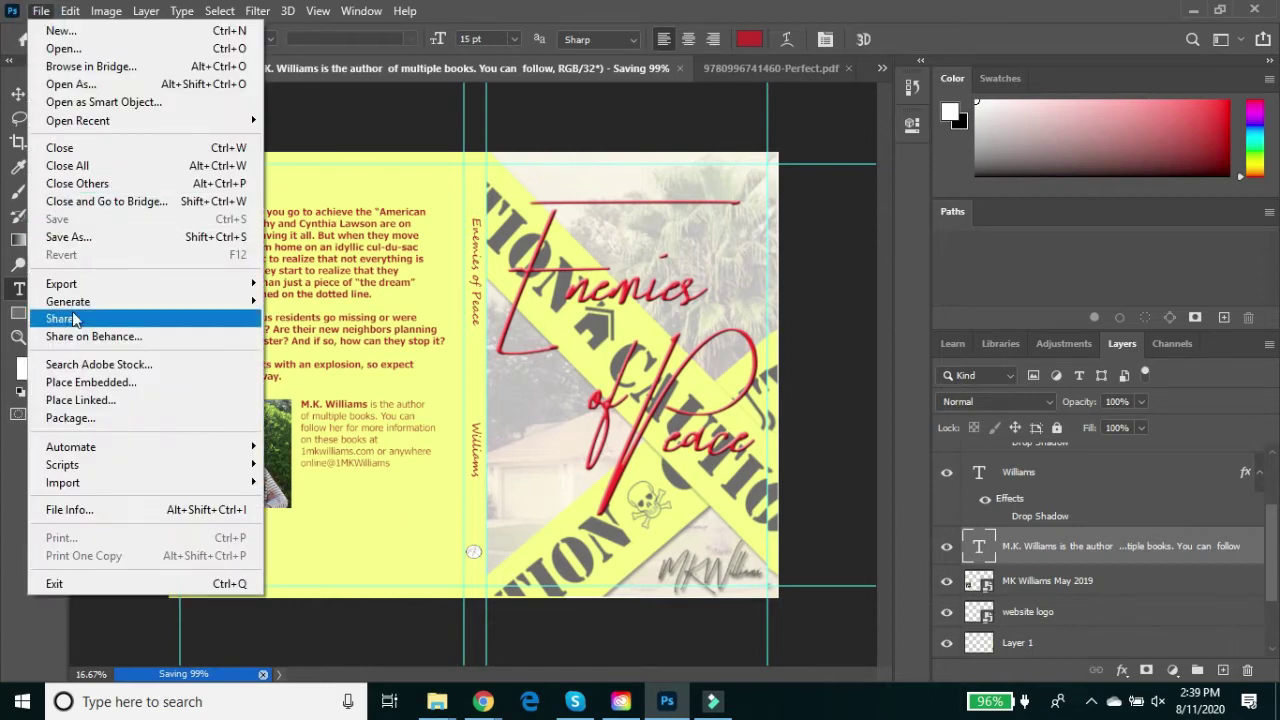
pyautogui.moveTo(64, 284)
pyautogui.click(290, 300)
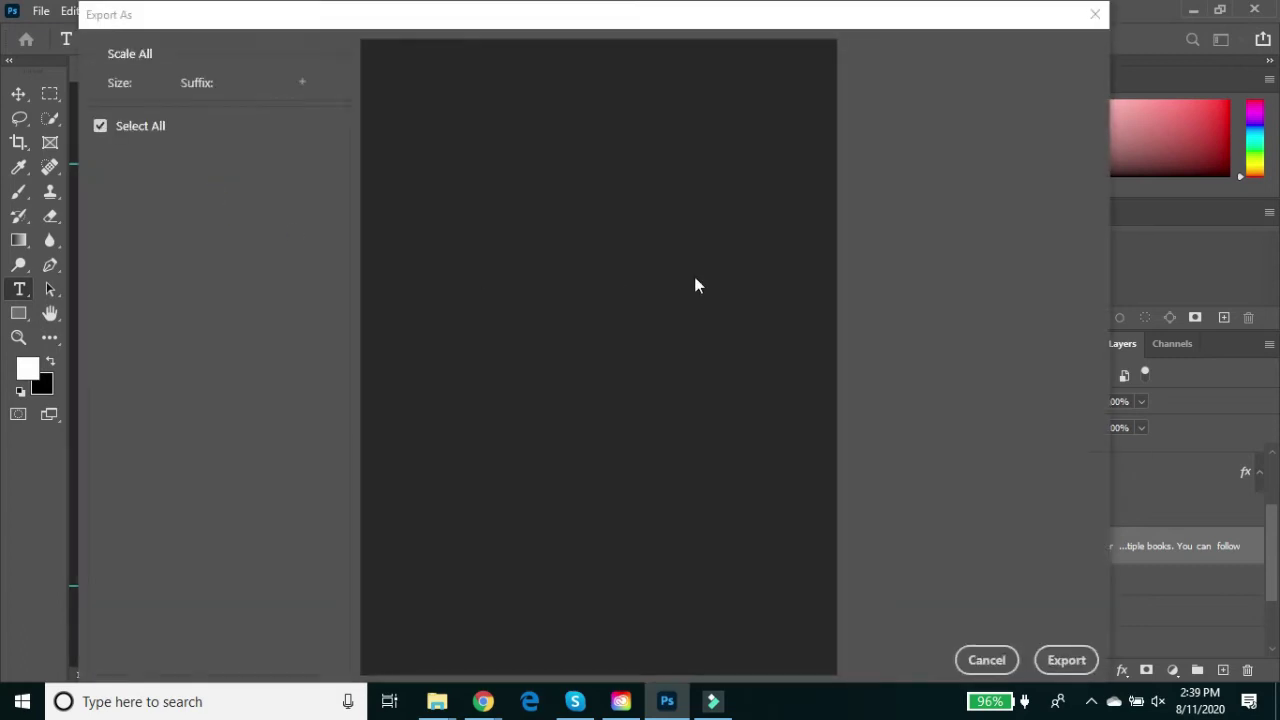
pyautogui.click(1065, 660)
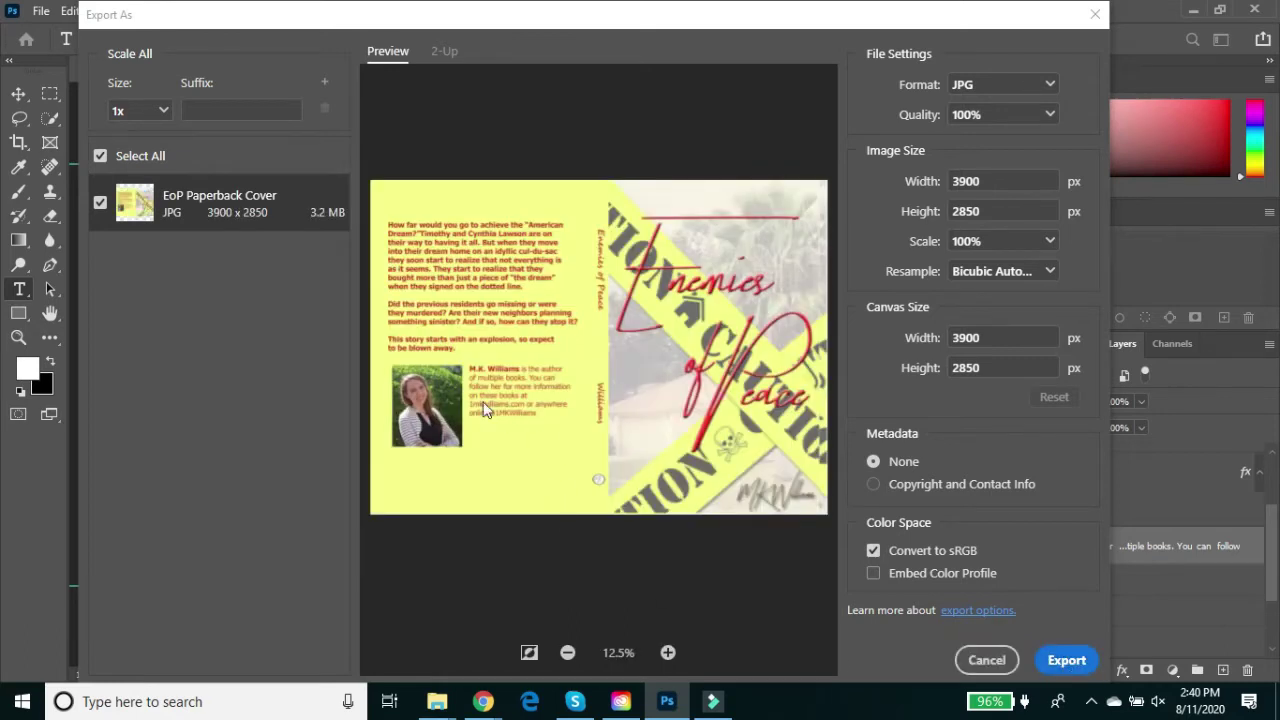
pyautogui.click(1067, 662)
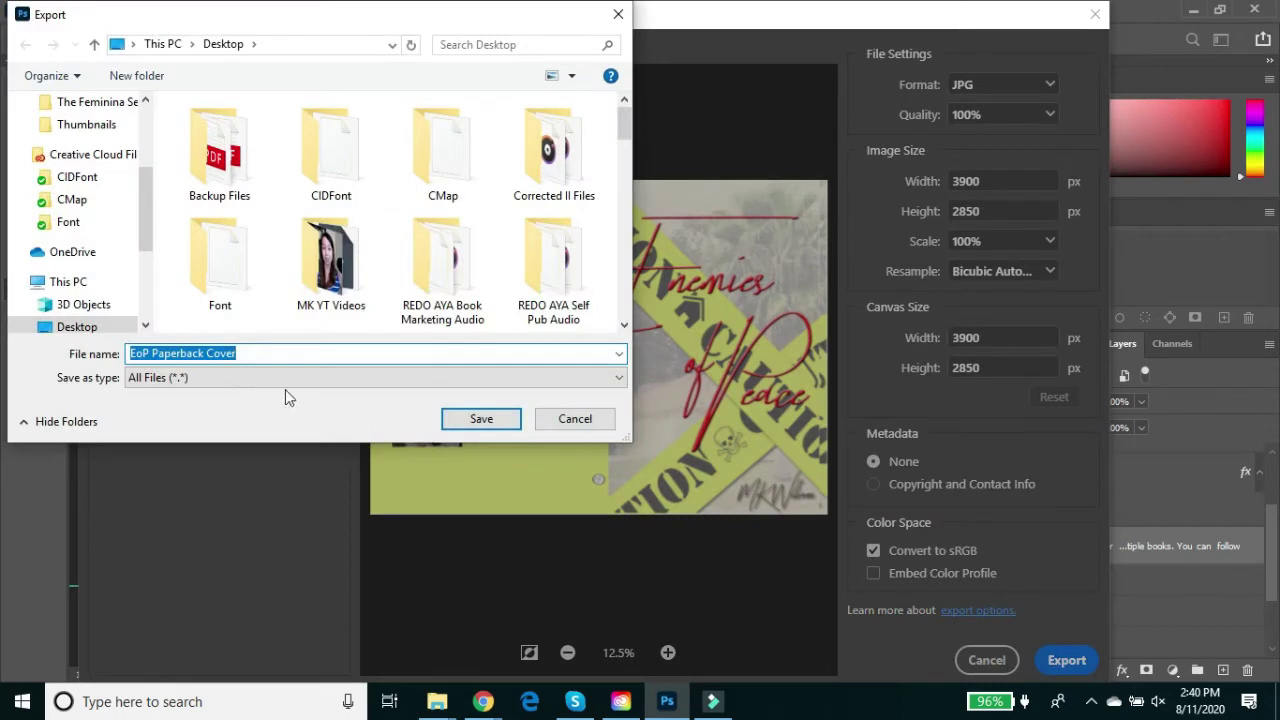
pyautogui.click(481, 419)
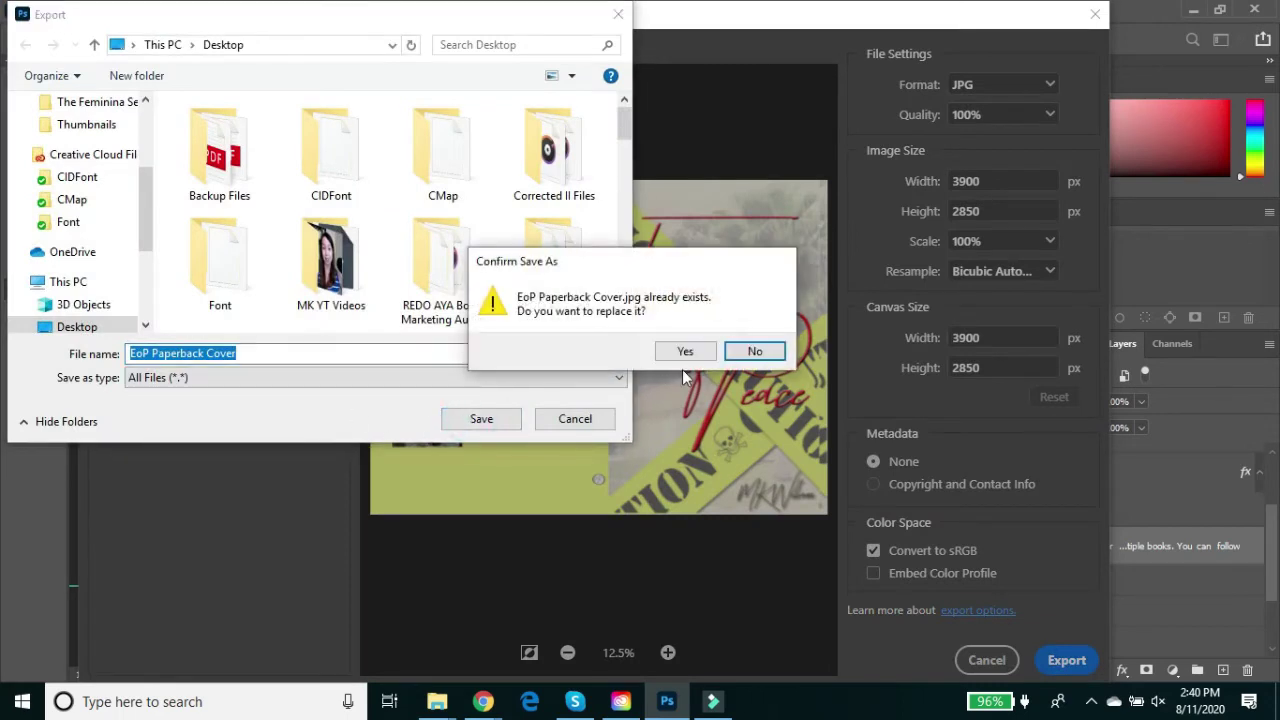
pyautogui.click(687, 351)
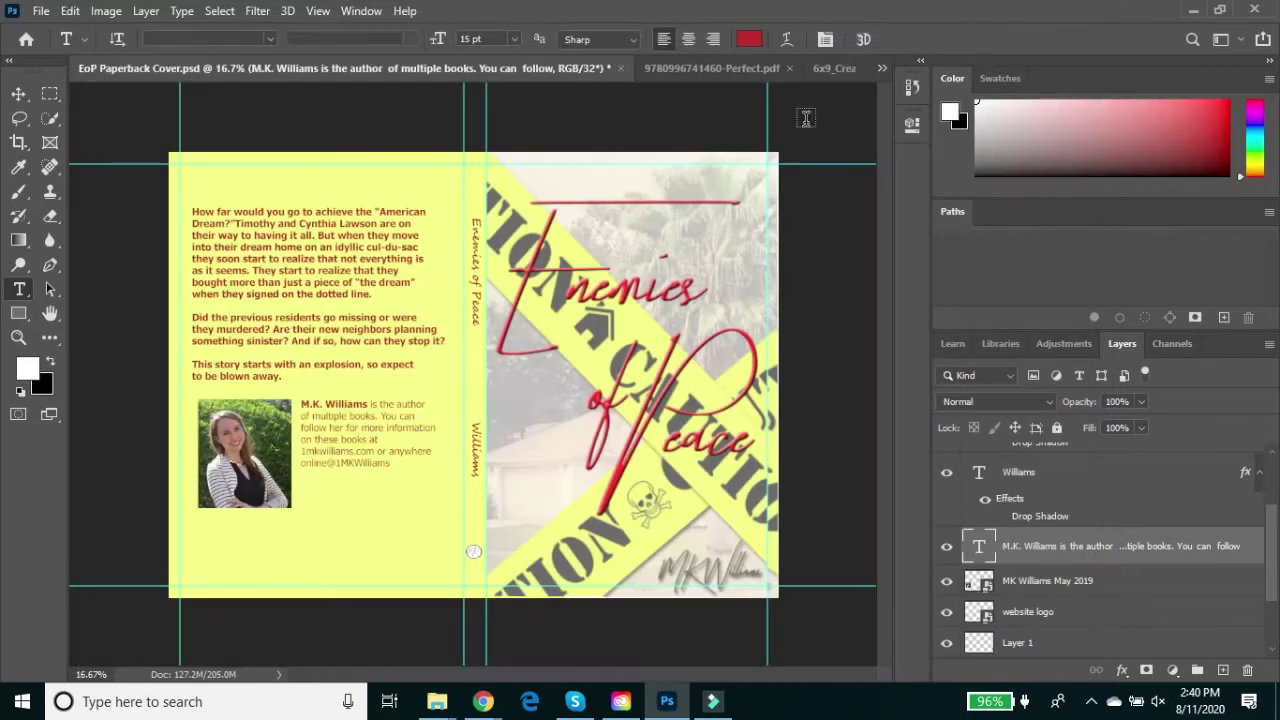
# - In the 6x9_Cream_240 template, delete the old cover layer and place the EoP Paperback Cover file anew
pyautogui.click(830, 68)
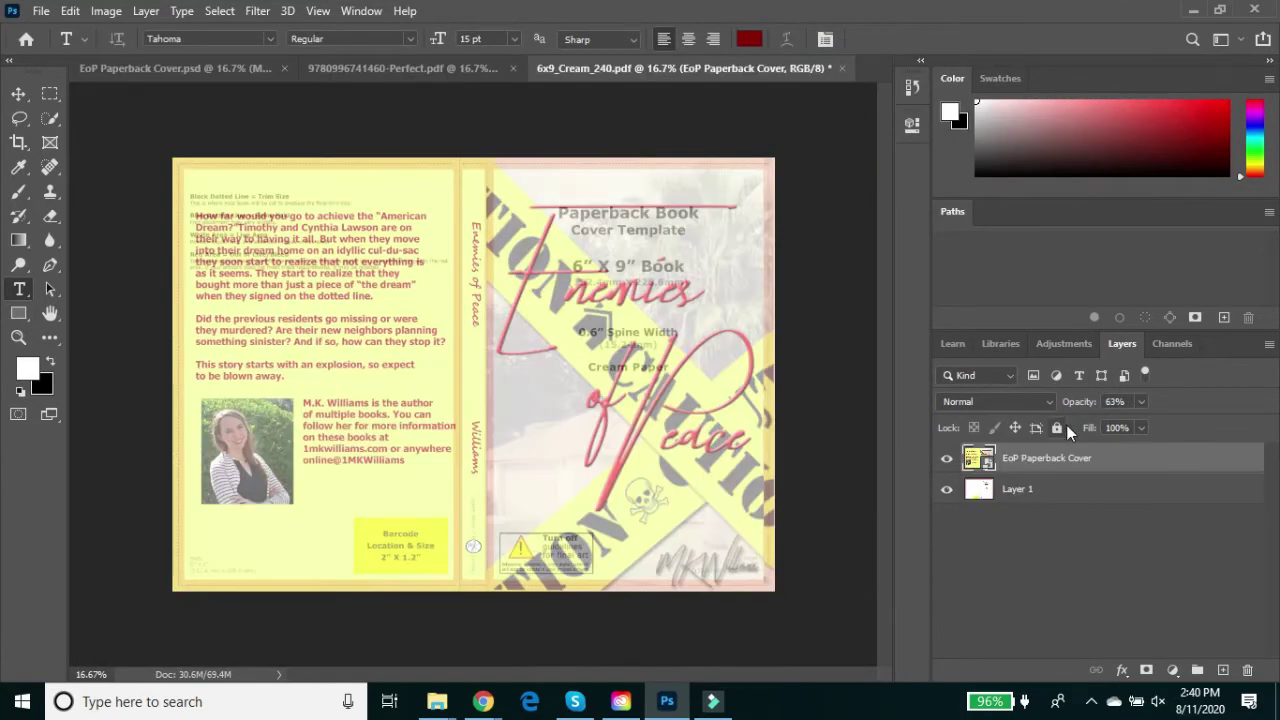
pyautogui.rightClick(1072, 462)
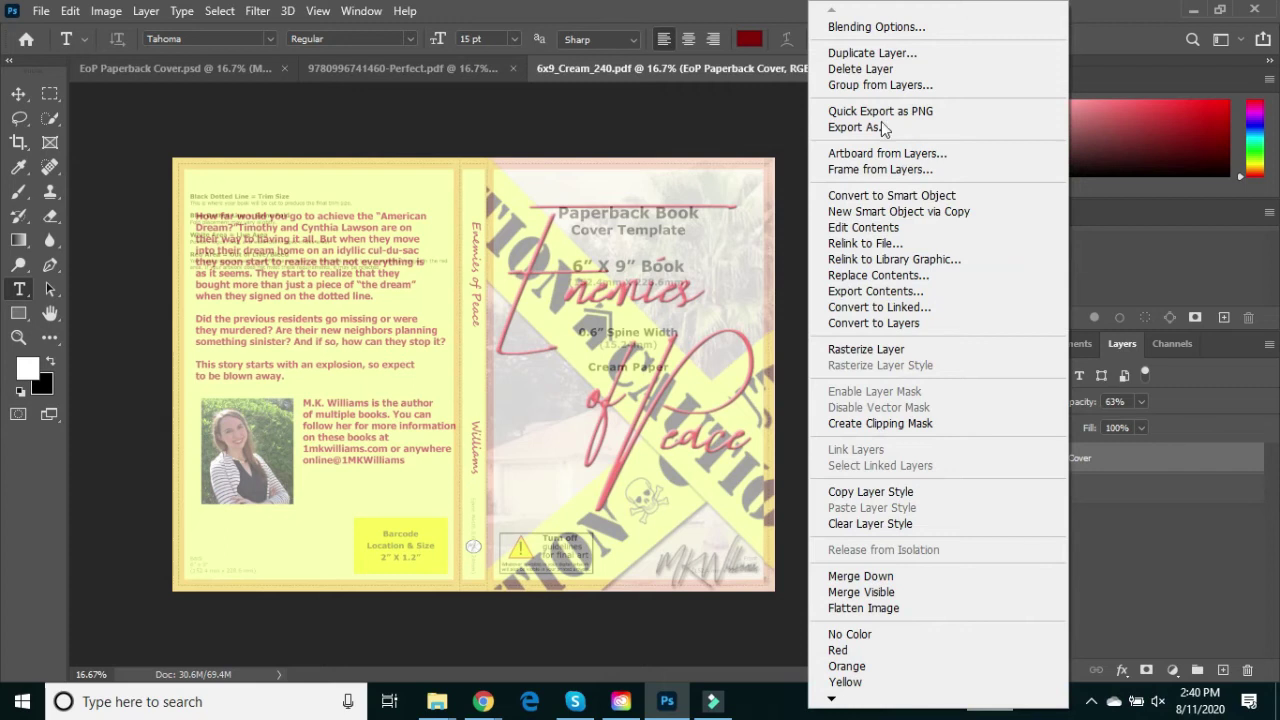
pyautogui.click(880, 72)
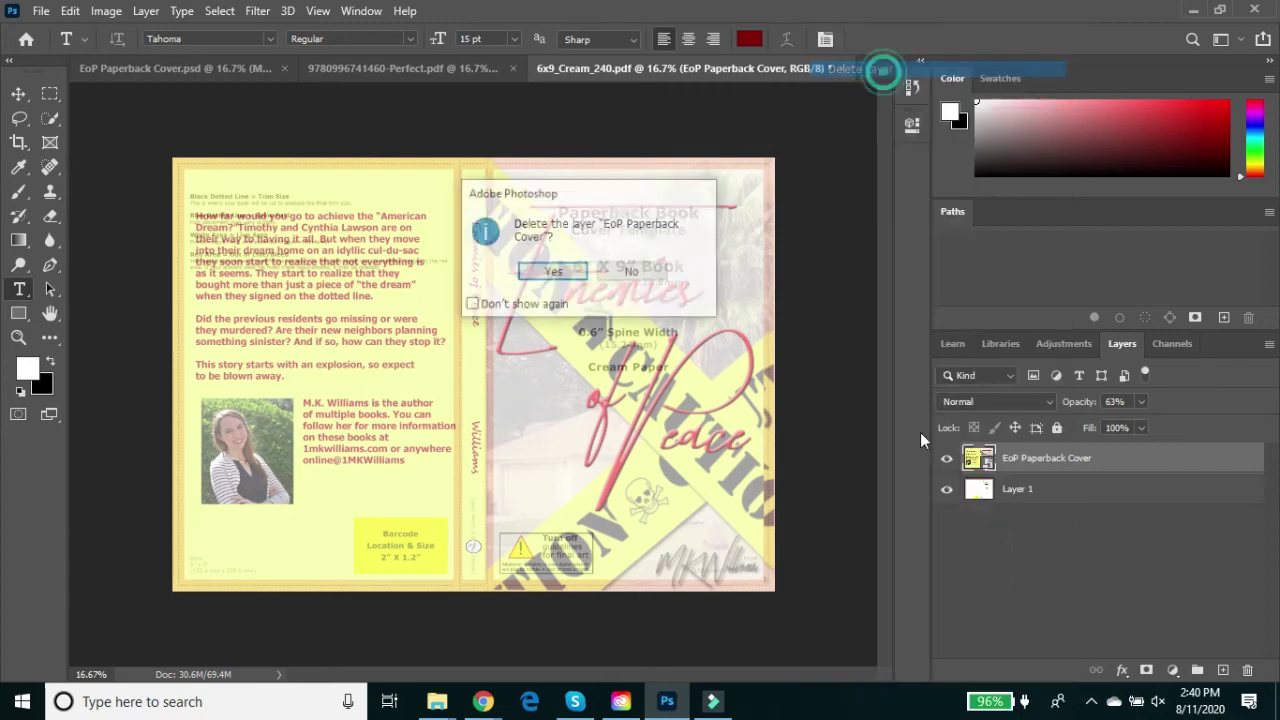
pyautogui.click(570, 278)
pyautogui.moveTo(437, 701)
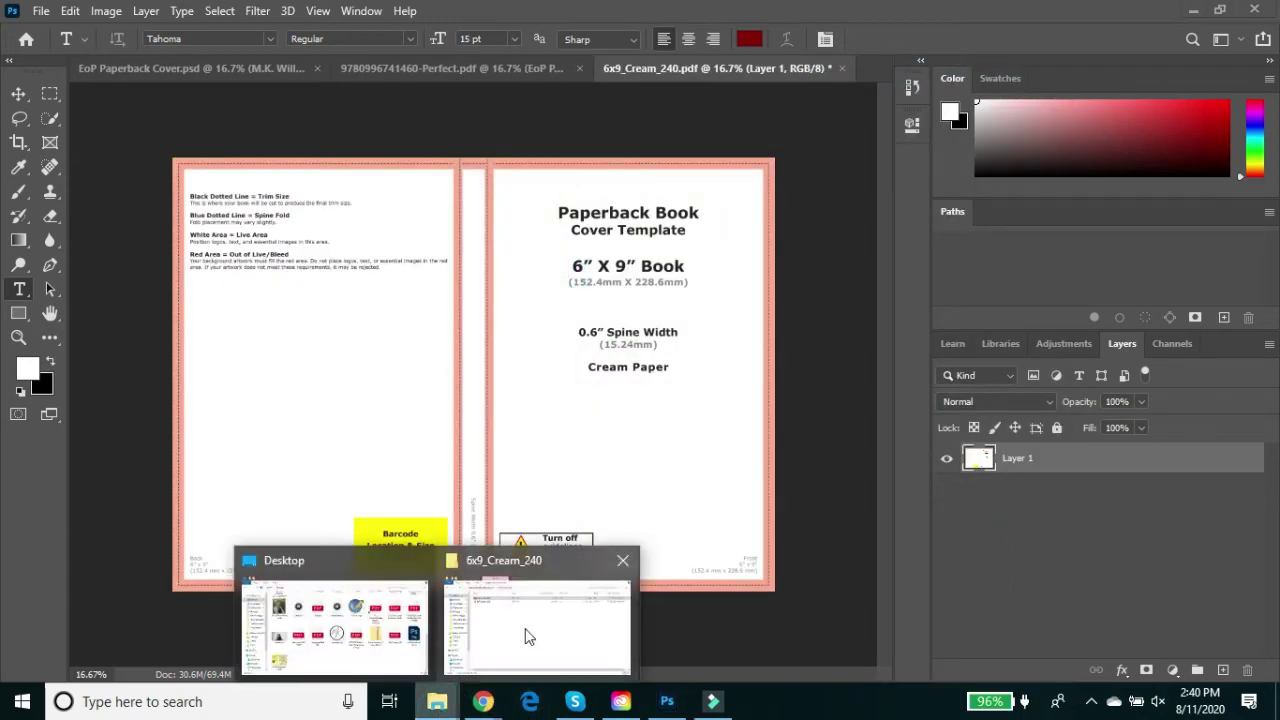
pyautogui.click(335, 625)
pyautogui.moveTo(405, 590); pyautogui.dragTo(275, 418)
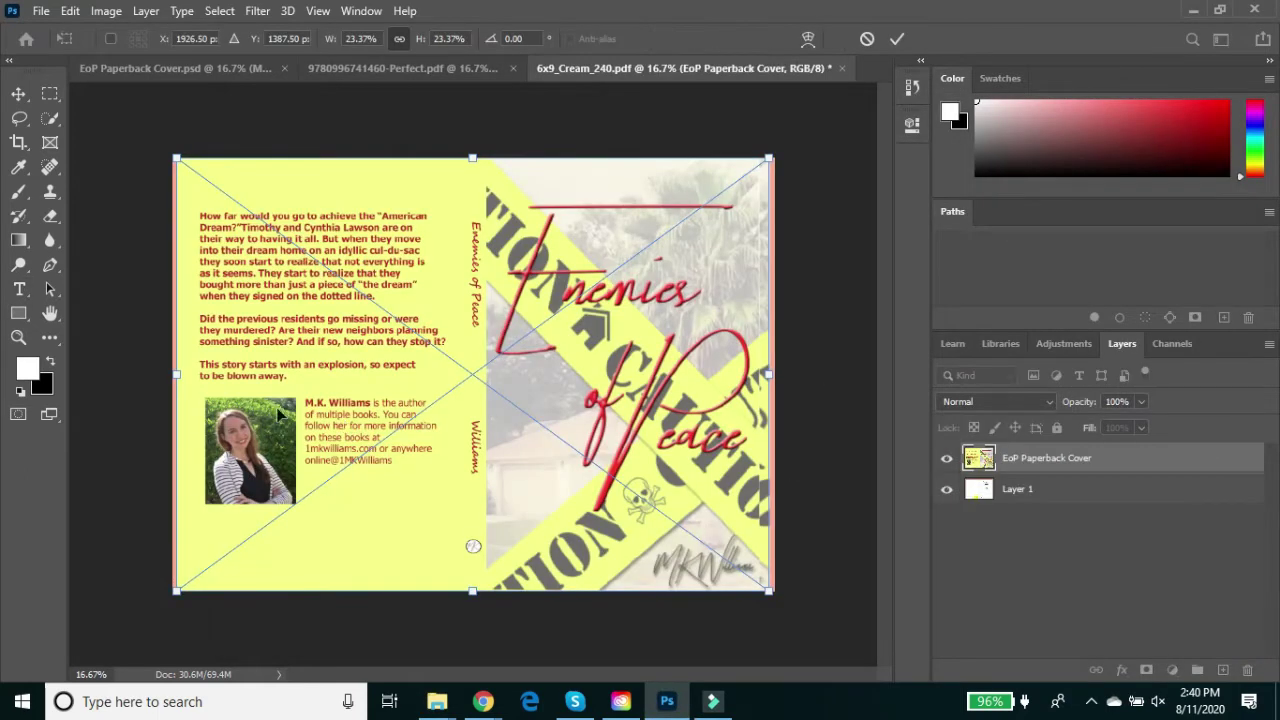
# - Lower the cover to 57% opacity and stretch its left and right edges to the template
pyautogui.click(1140, 401)
pyautogui.moveTo(1147, 425); pyautogui.dragTo(1105, 425)
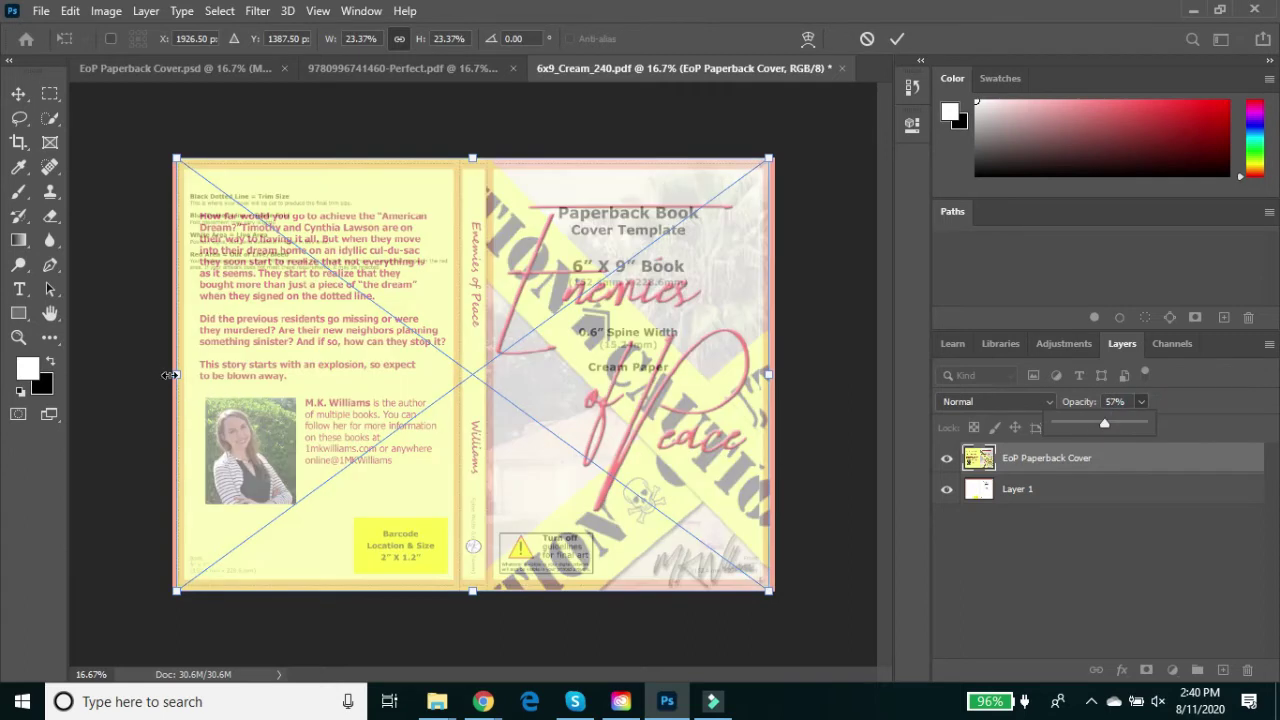
pyautogui.moveTo(175, 376); pyautogui.dragTo(172, 375)
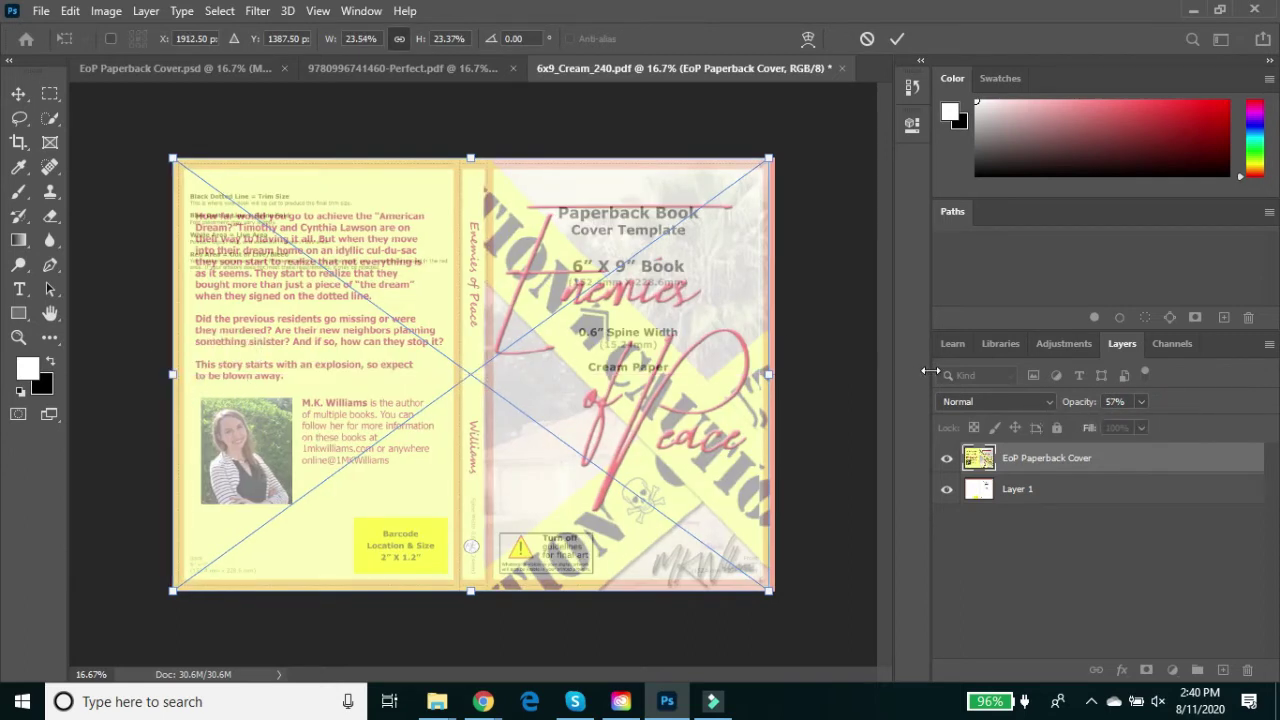
pyautogui.moveTo(772, 375); pyautogui.dragTo(778, 374)
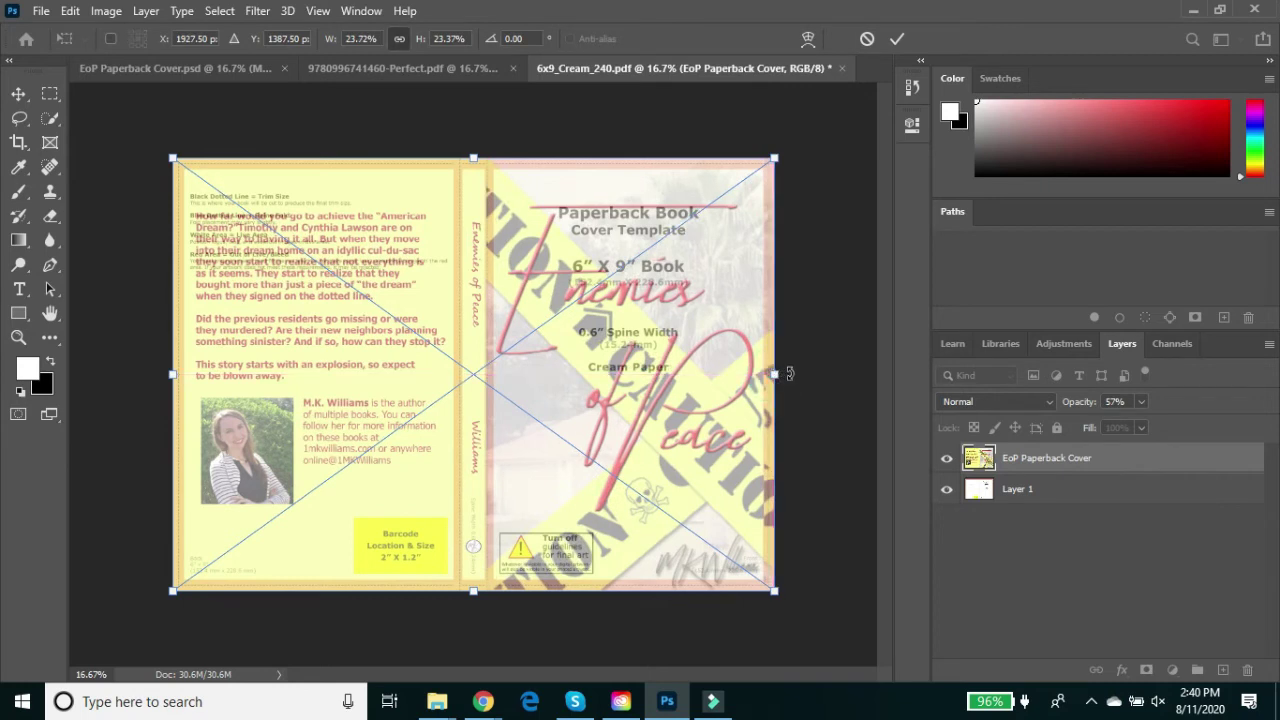
pyautogui.press('Return')
pyautogui.press('t')
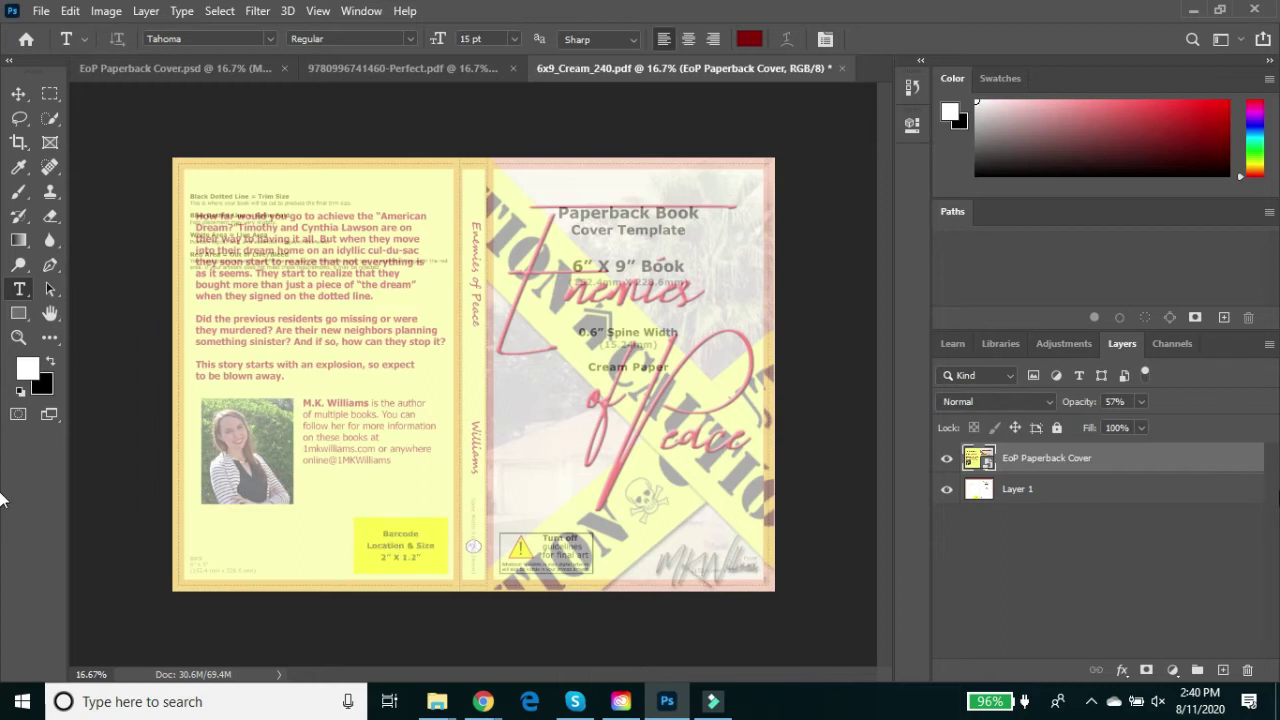
# - Restore the cover layer to 100% opacity
pyautogui.click(1141, 402)
pyautogui.moveTo(1140, 425); pyautogui.dragTo(1219, 414)
pyautogui.click(1192, 540)
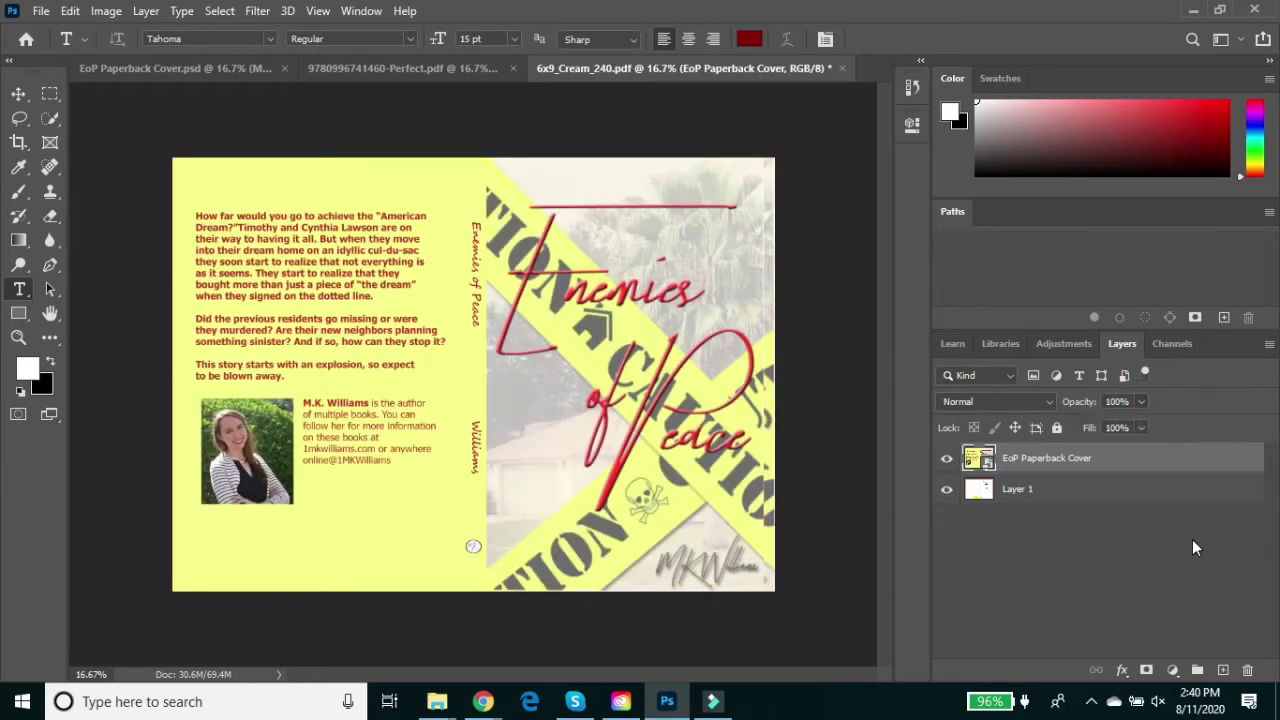
# - Bring Chrome forward to the KDP Paperback Cover Templates page
pyautogui.moveTo(483, 701)
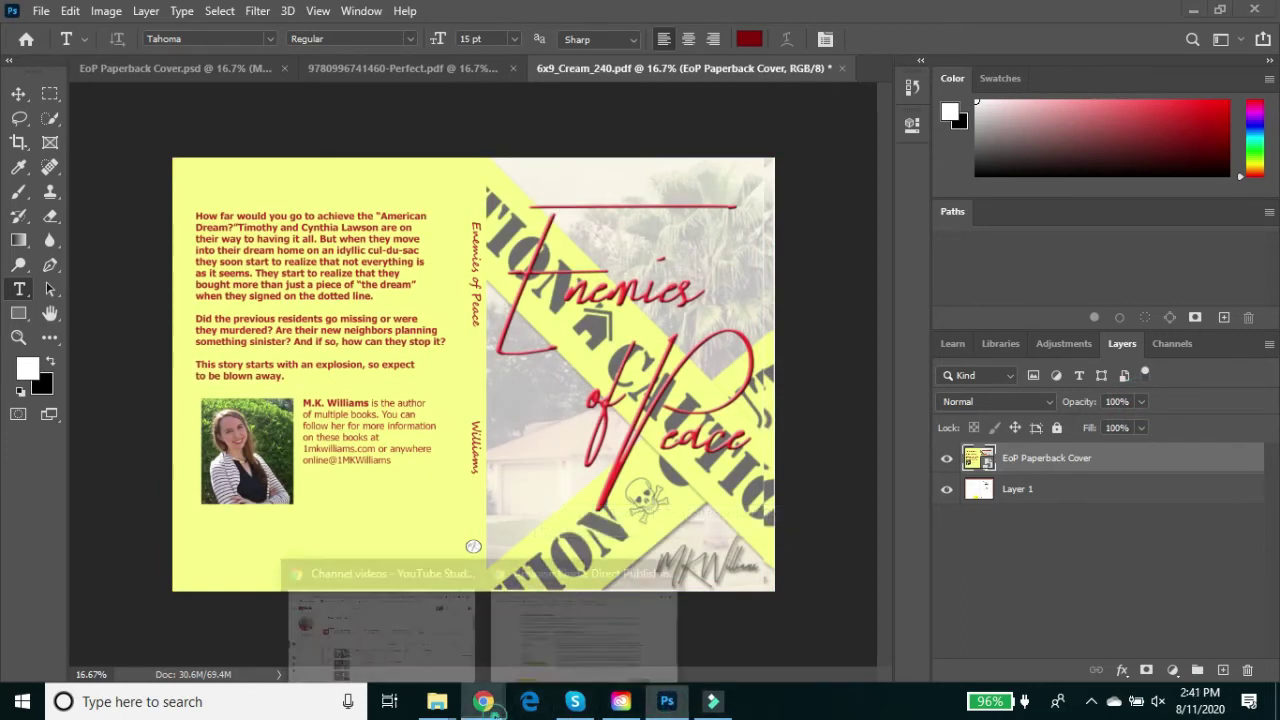
pyautogui.click(624, 629)
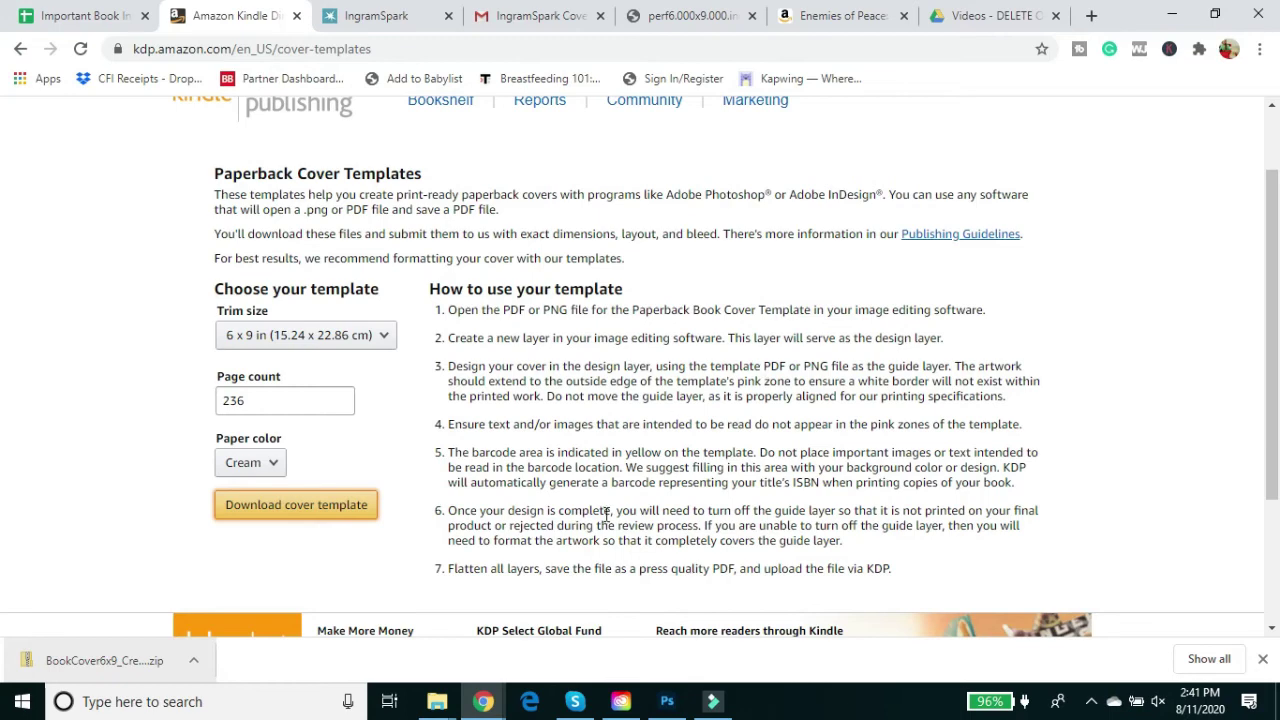
# - Save a copy to the computer under the name 'Enemies of Peace KDP Paperback'
pyautogui.click(667, 701)
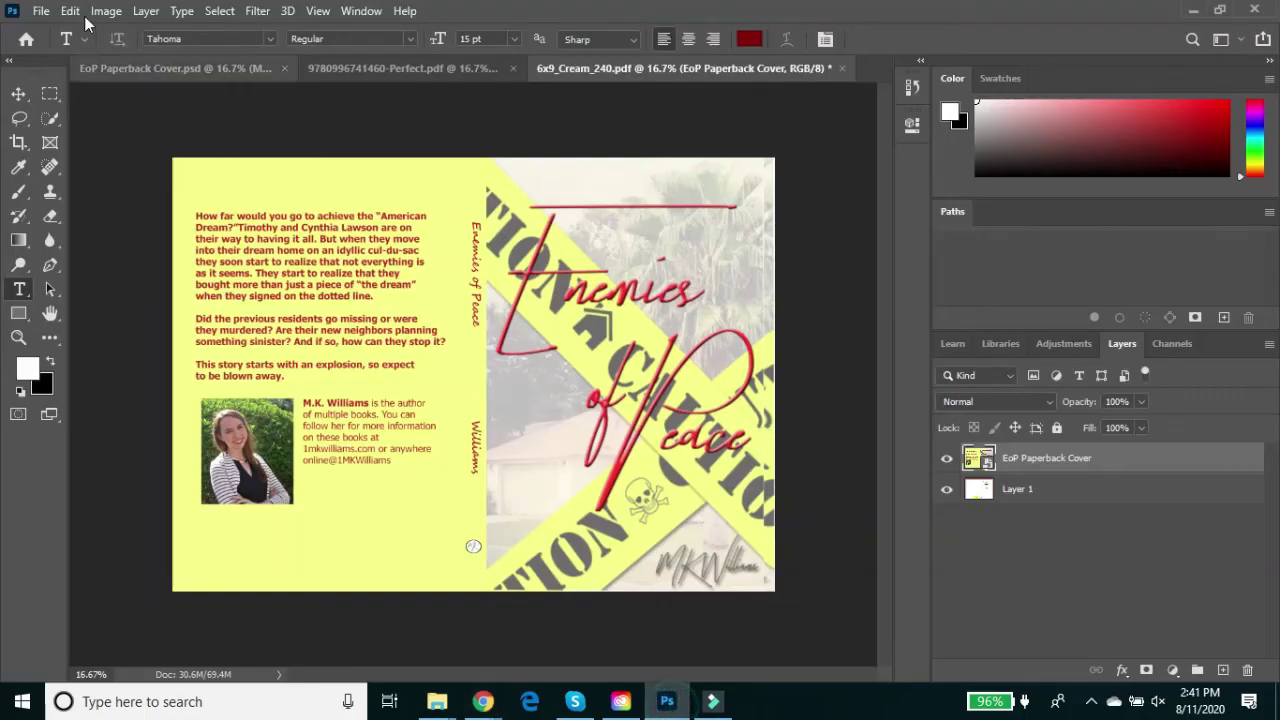
pyautogui.click(41, 10)
pyautogui.click(62, 240)
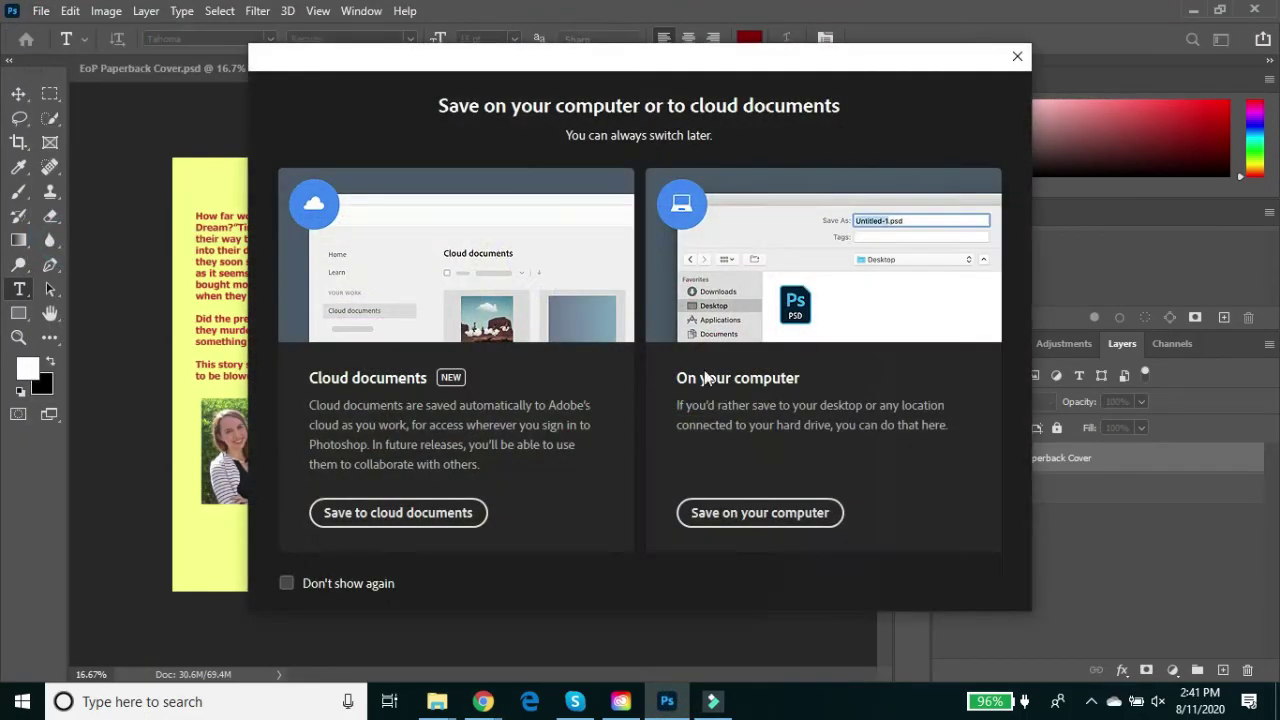
pyautogui.click(729, 514)
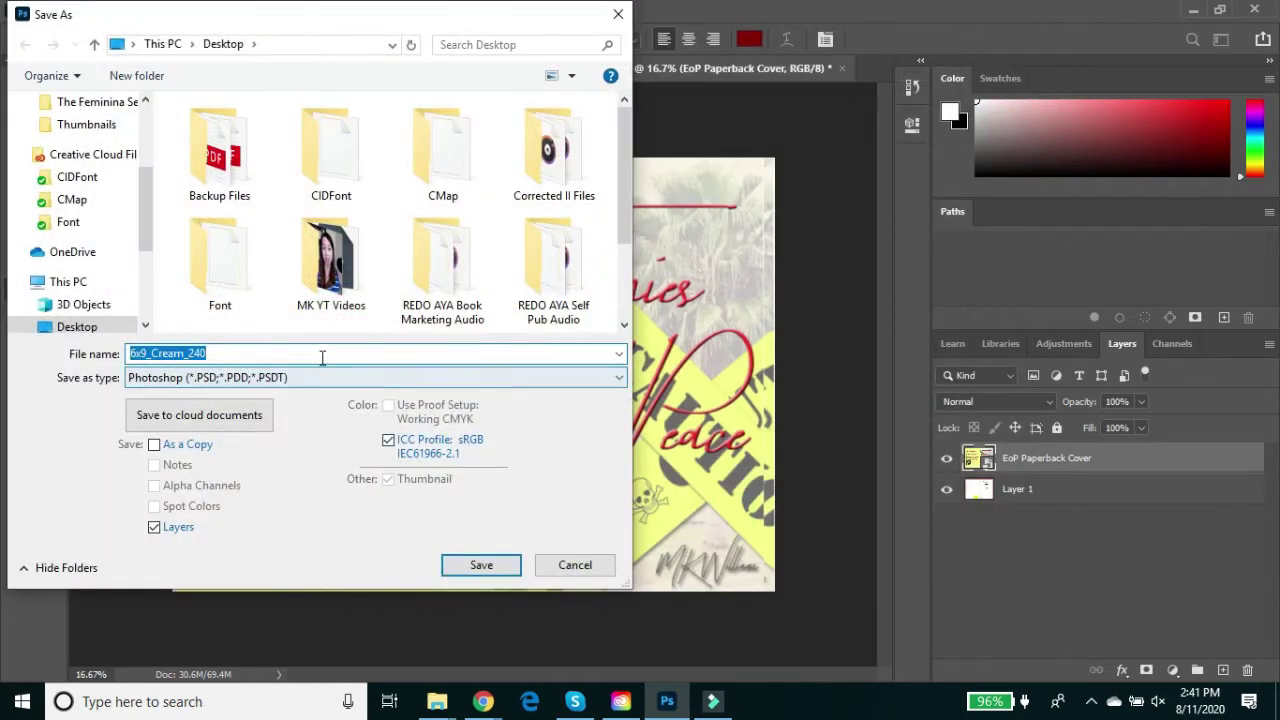
pyautogui.click(323, 354)
pyautogui.doubleClick(323, 354)
pyautogui.write('En')
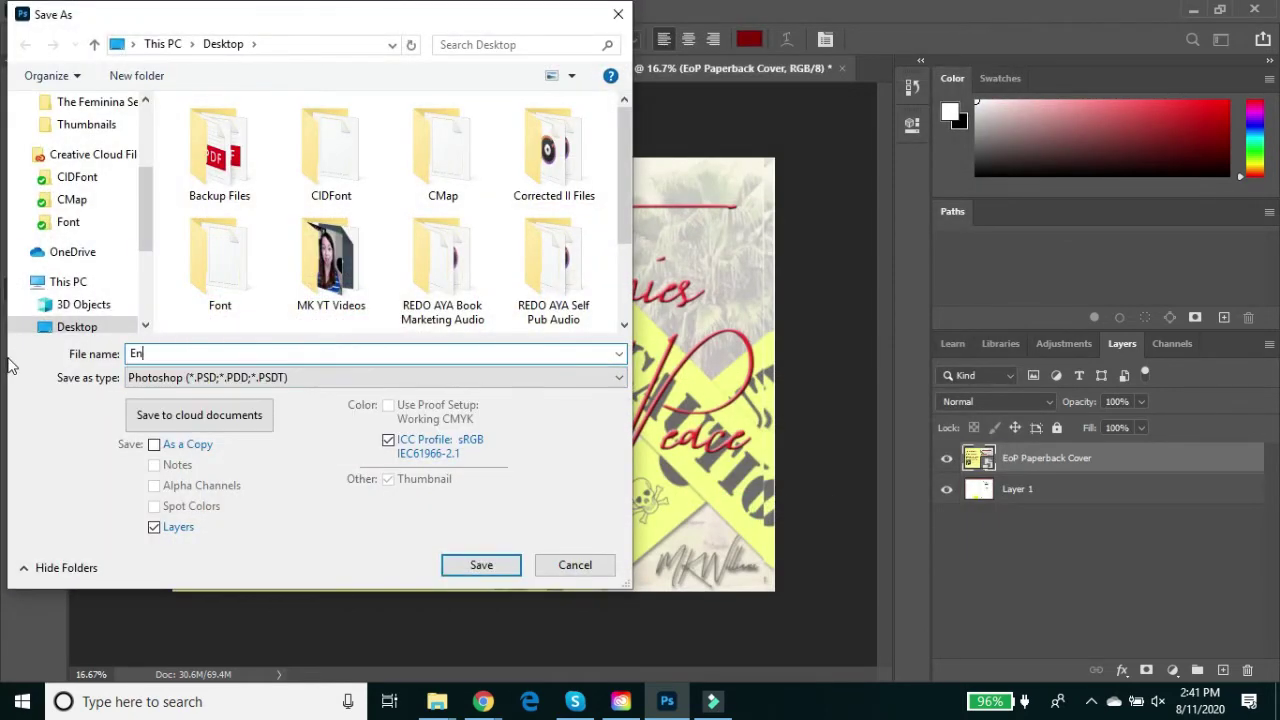
pyautogui.write('emies of Peace ')
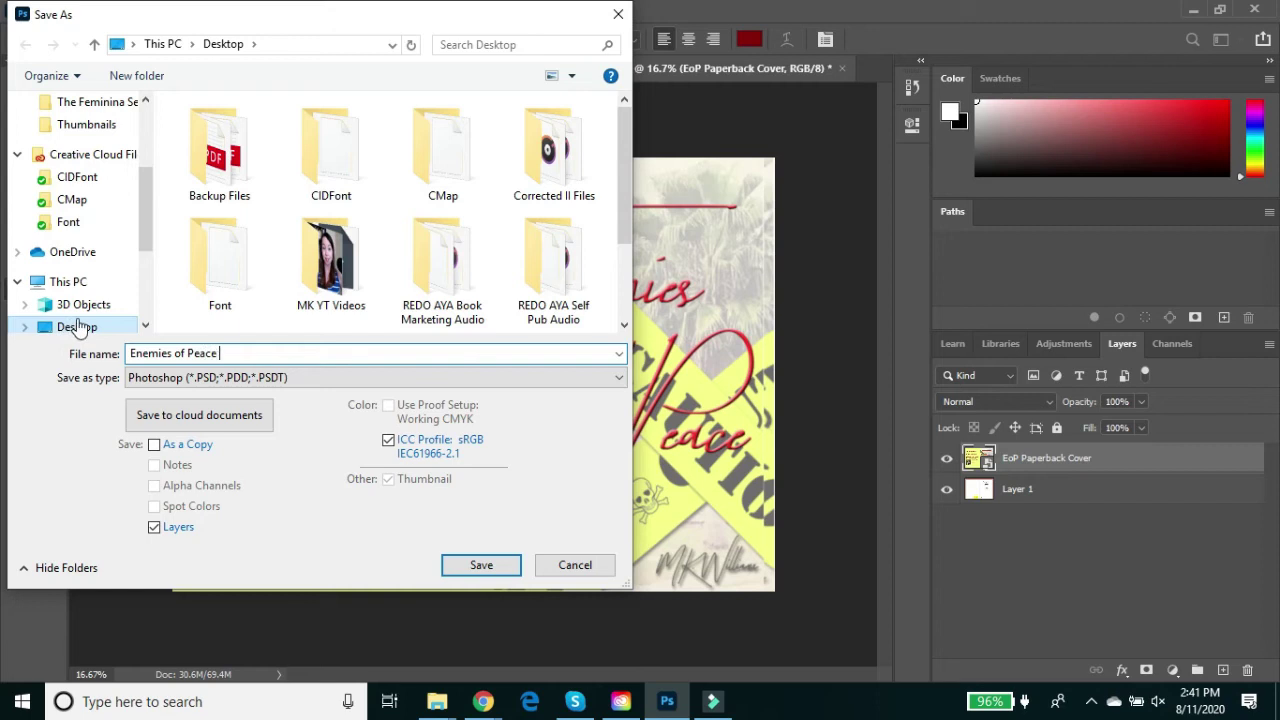
pyautogui.write('KDP')
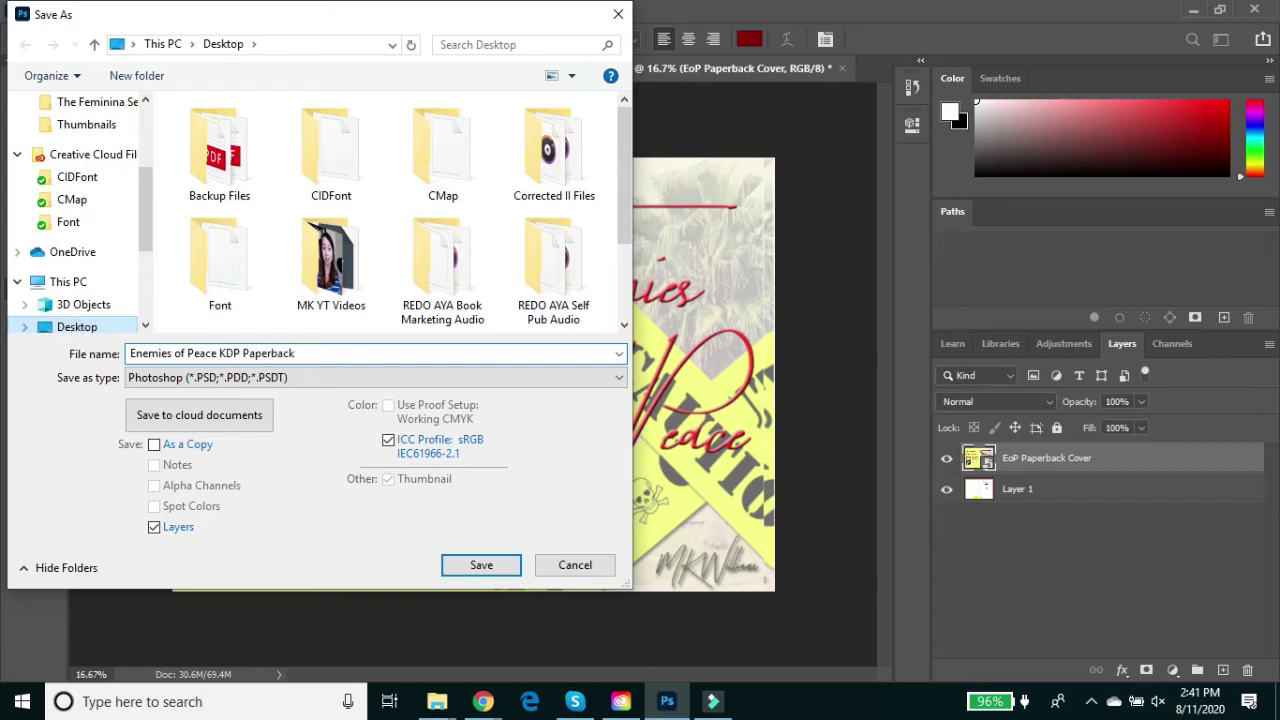
pyautogui.write(' Paperback')
# - Save it as a Photoshop PDF with High Quality Print settings, keeping editing capabilities
pyautogui.click(200, 377)
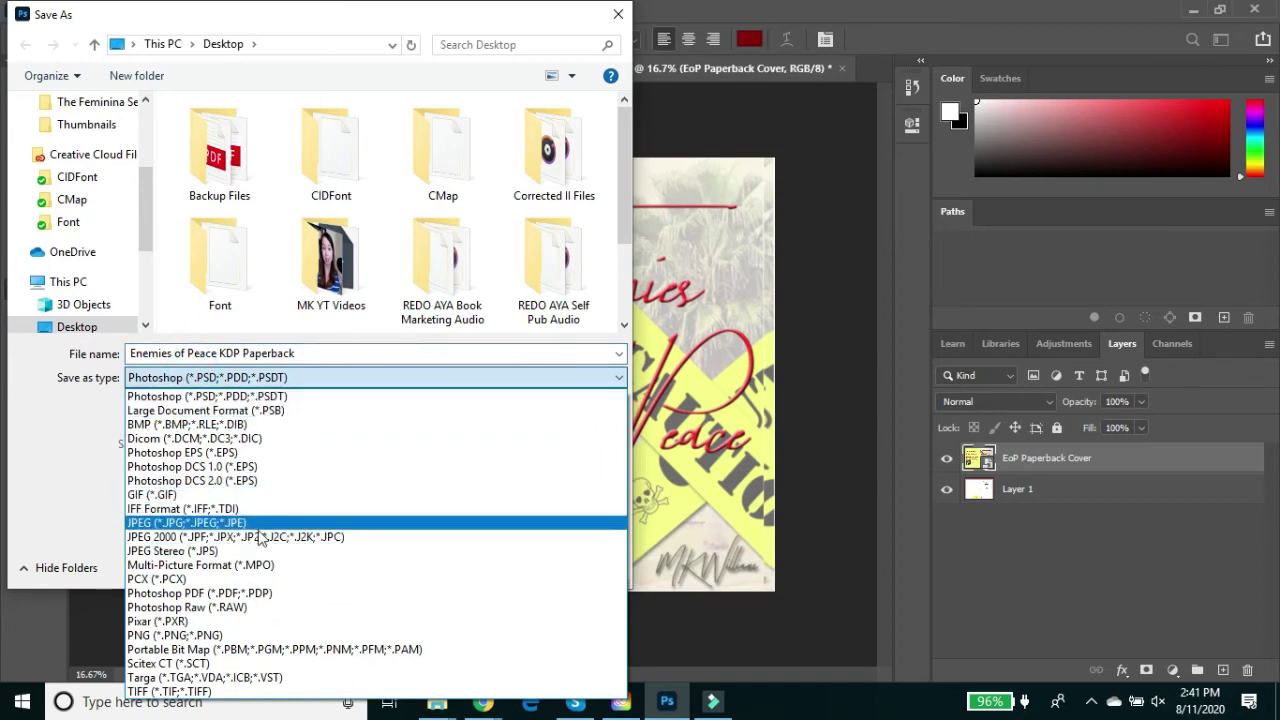
pyautogui.click(262, 593)
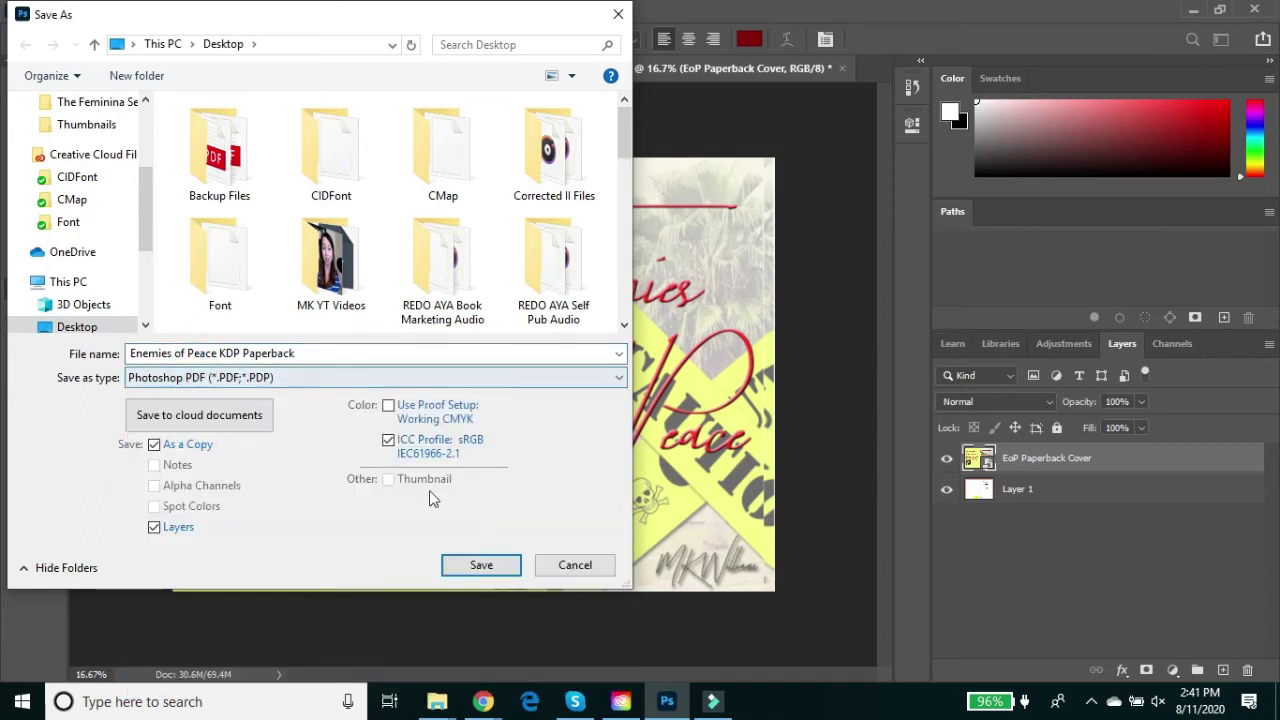
pyautogui.click(492, 568)
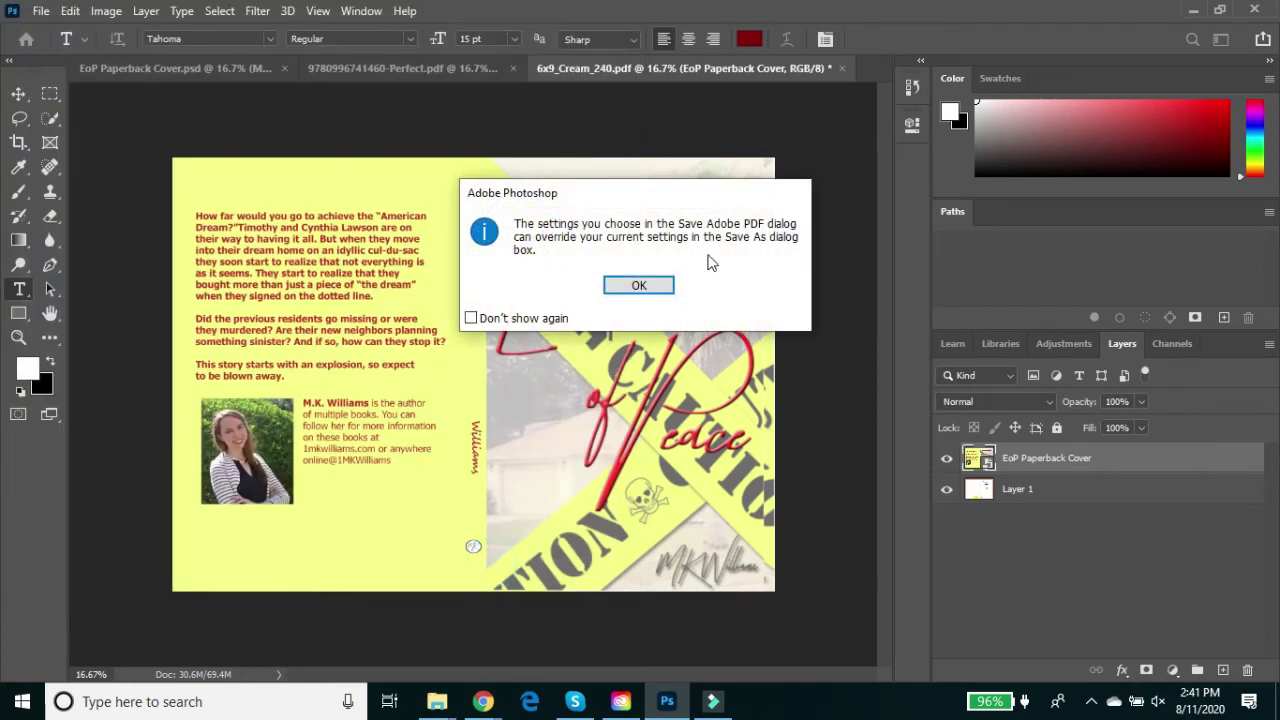
pyautogui.click(638, 285)
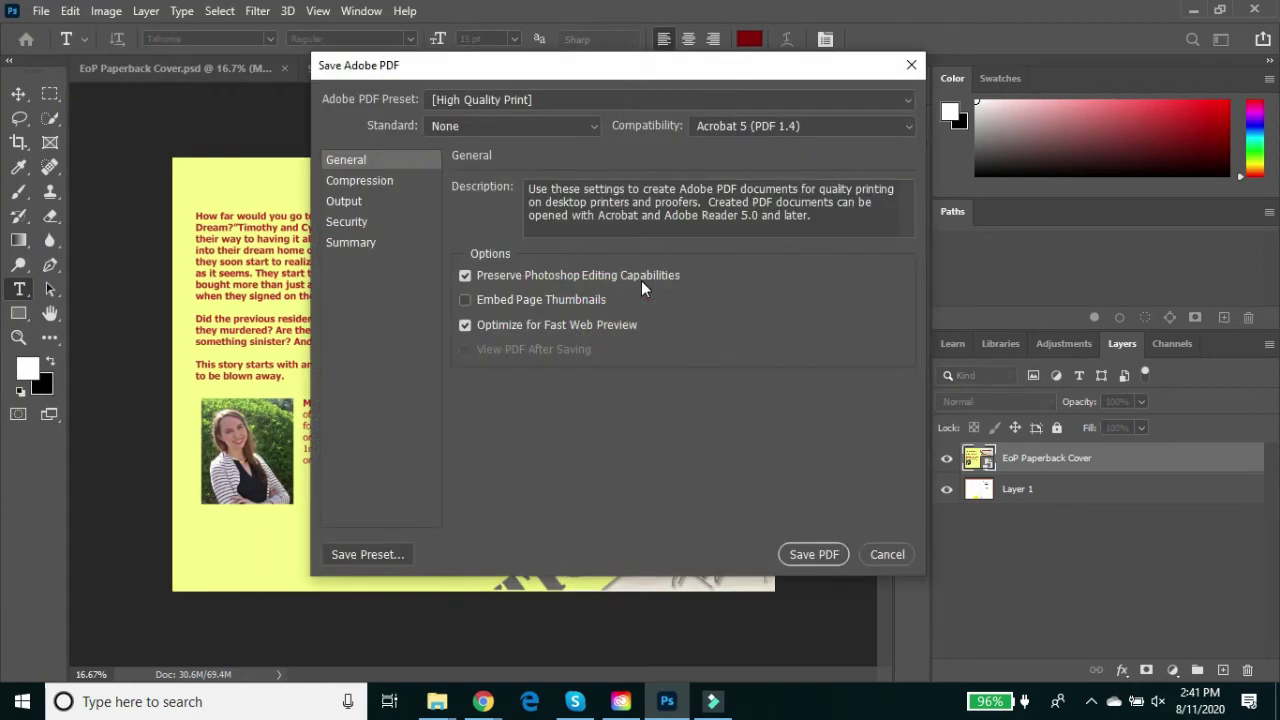
pyautogui.click(805, 552)
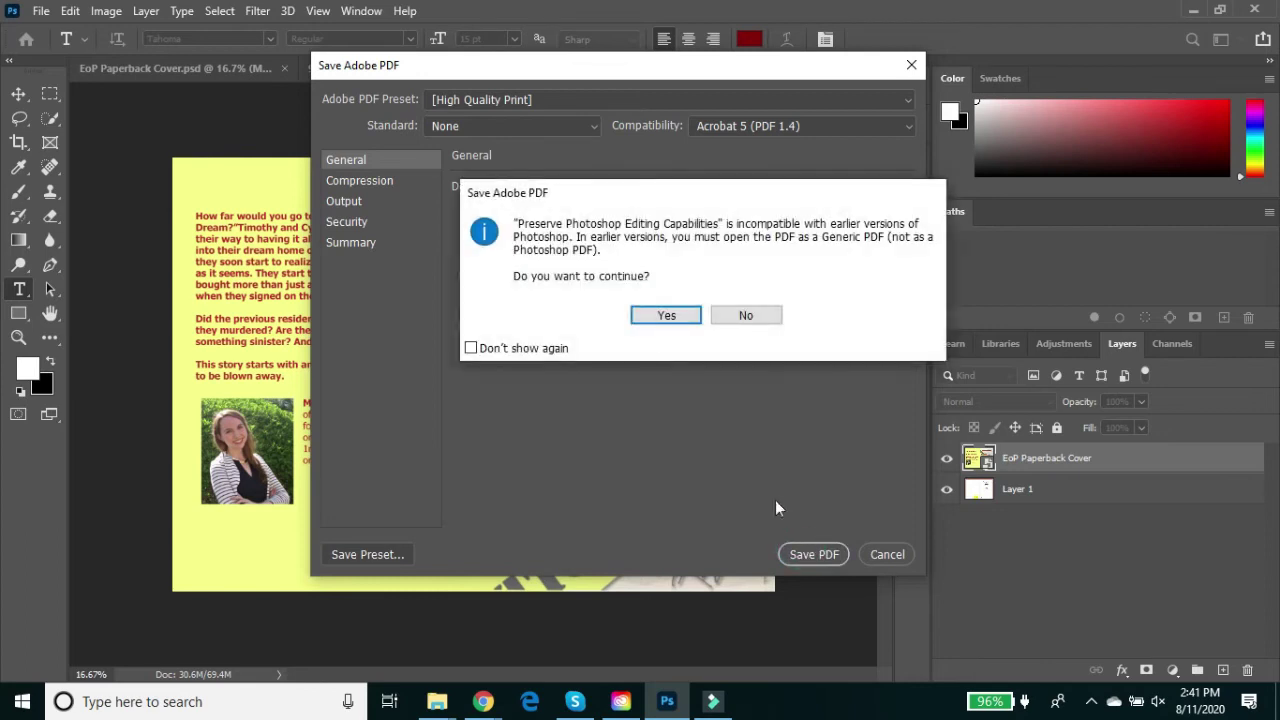
pyautogui.click(662, 316)
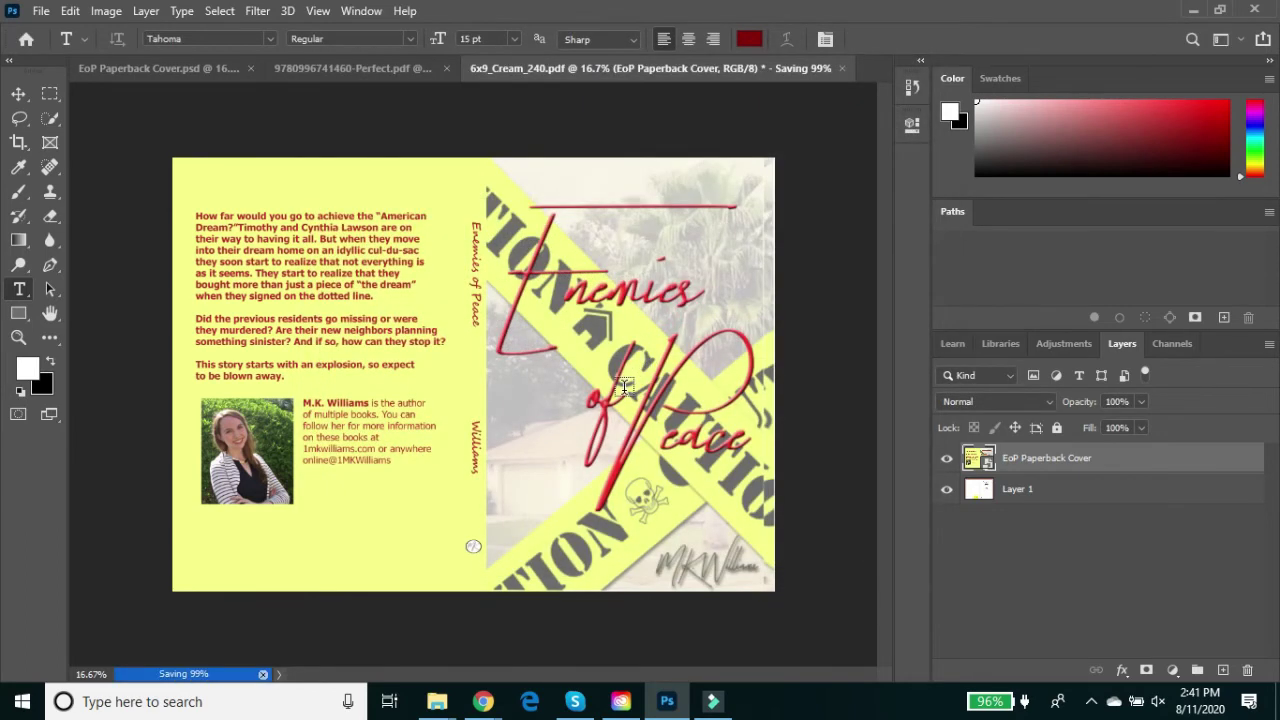